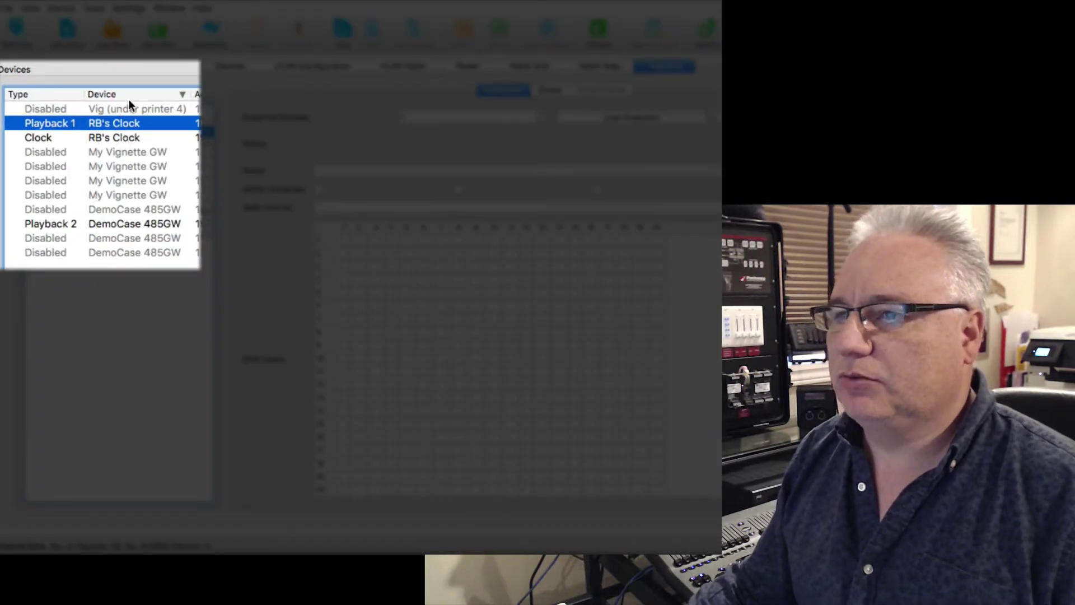
# Compare the Vignette settings available for the Clock and Playback 1 entries of RB's Clock
pyautogui.click(129, 139)
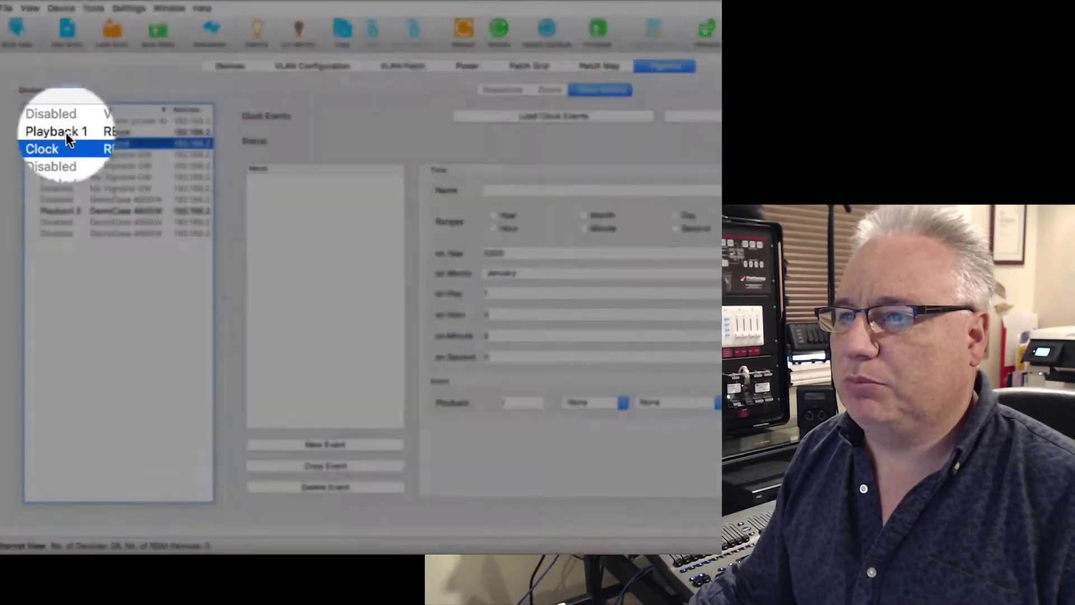
pyautogui.click(66, 132)
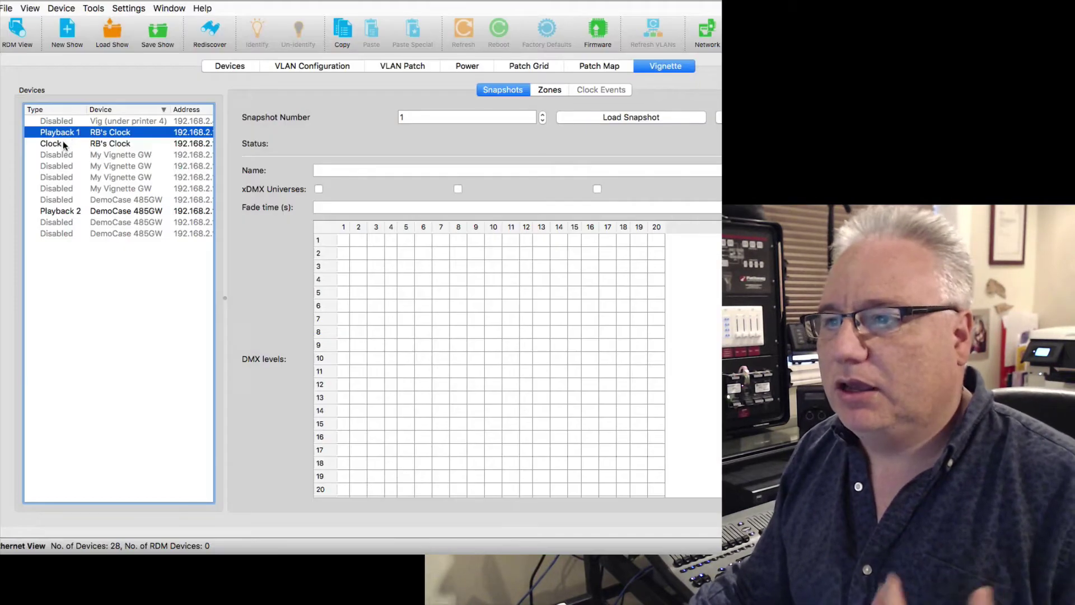
pyautogui.click(62, 143)
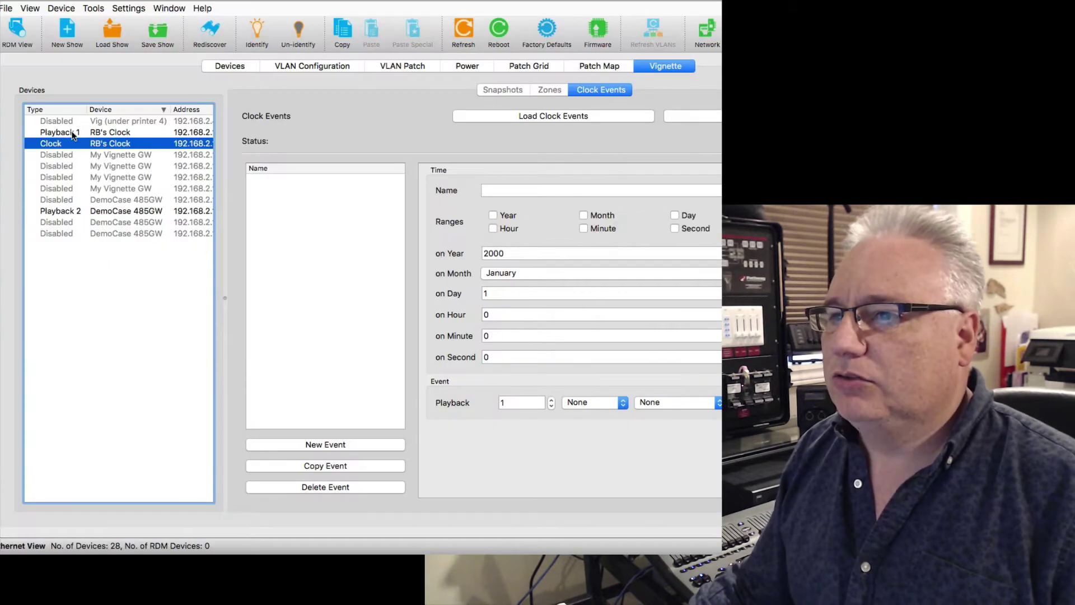
pyautogui.click(72, 133)
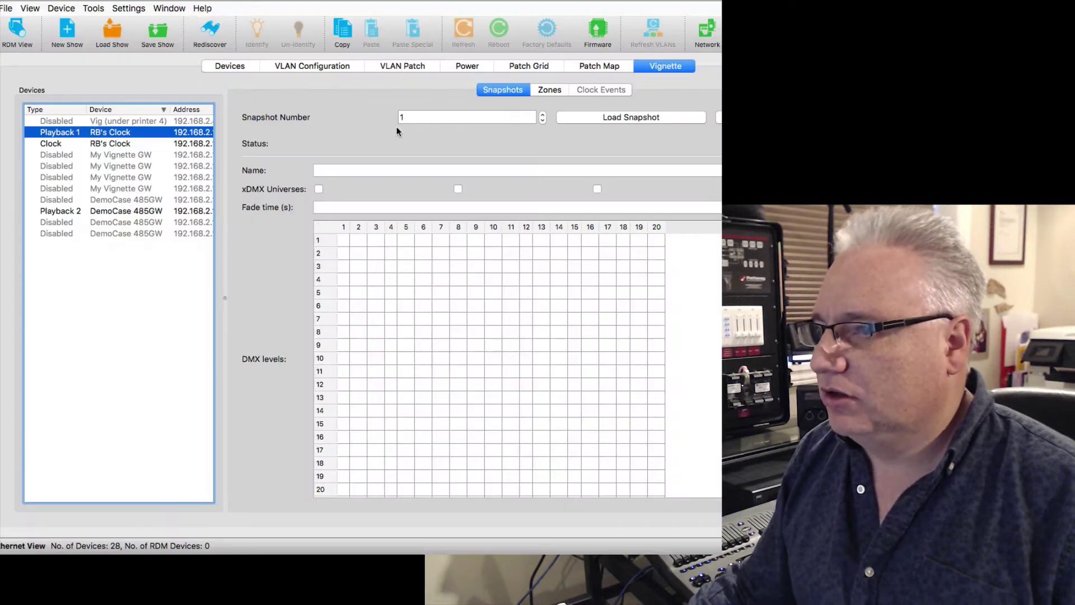
# Load Playback 1's snapshots one after another, from number 1 to number 4, to review their looks
pyautogui.click(625, 117)
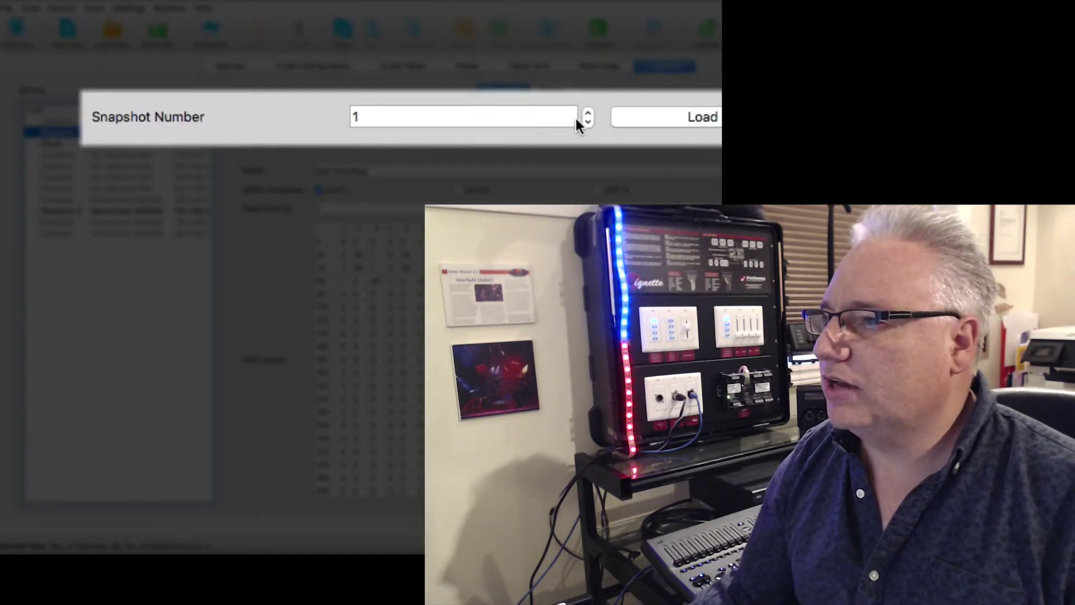
pyautogui.click(542, 114)
pyautogui.click(577, 119)
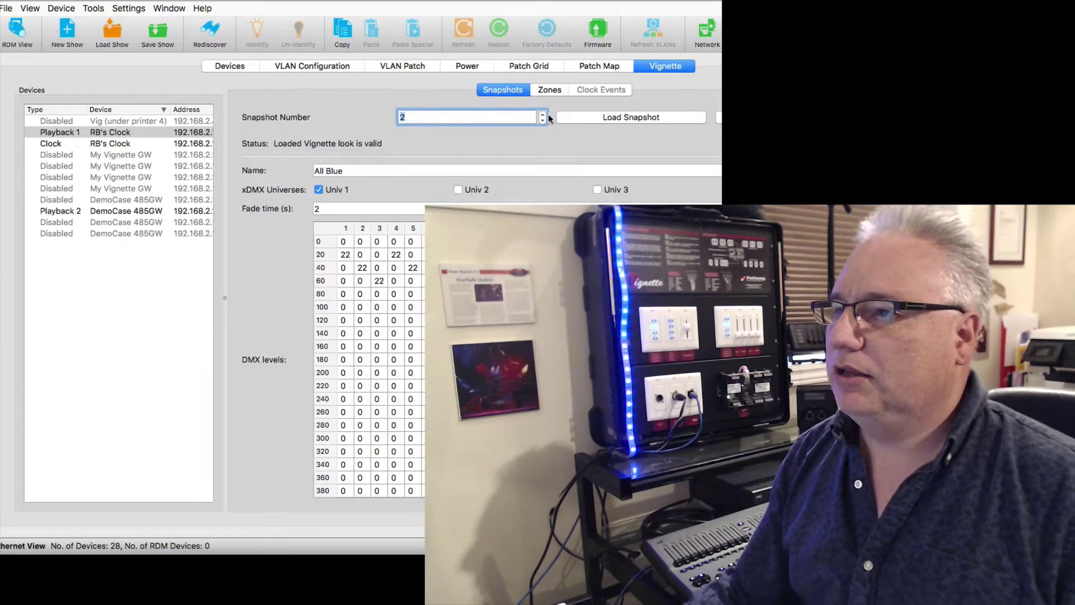
pyautogui.click(542, 113)
pyautogui.click(584, 117)
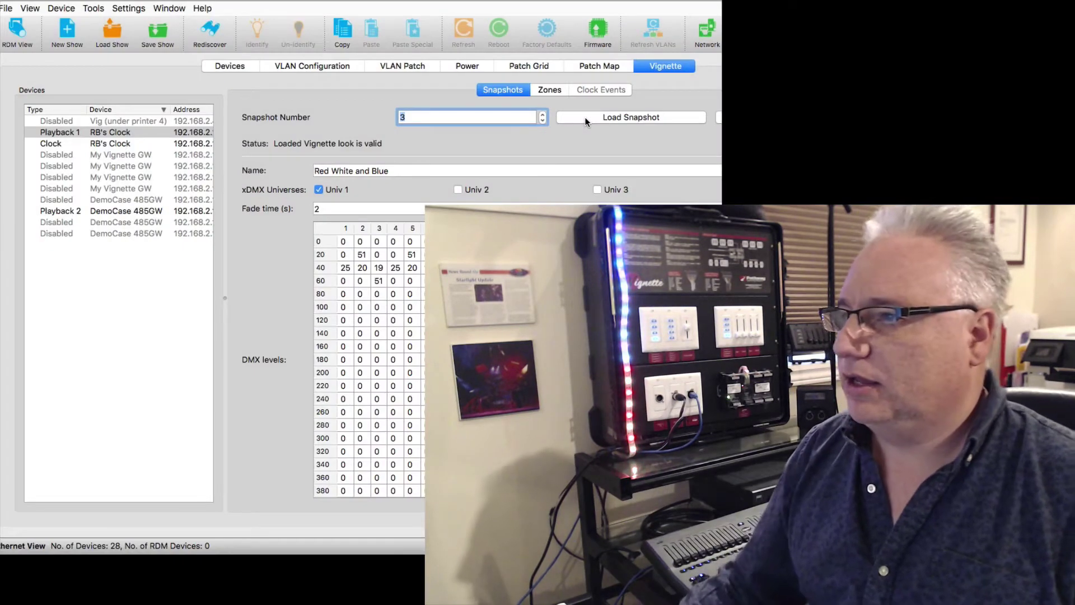
pyautogui.click(542, 114)
pyautogui.click(604, 118)
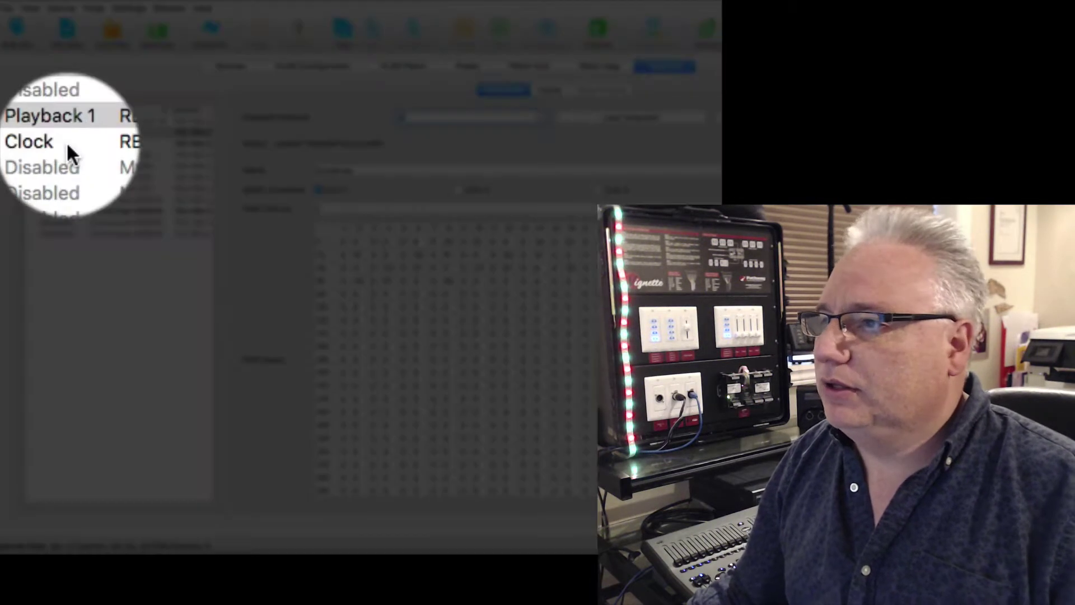
# Load the clock events of the RB's Clock device and add a new event named Morning Lights On
pyautogui.click(68, 146)
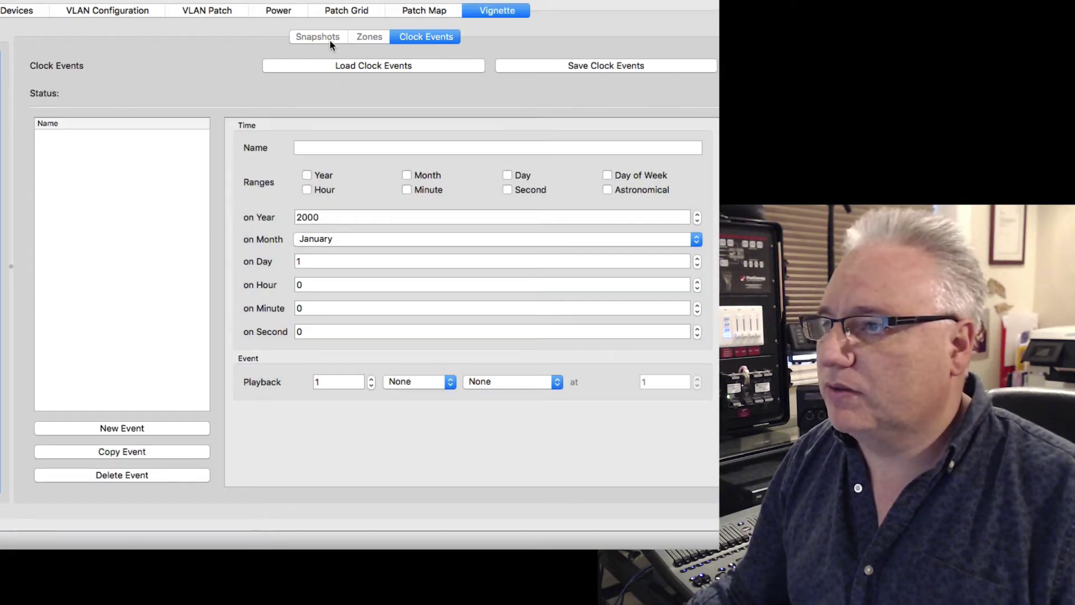
pyautogui.click(427, 66)
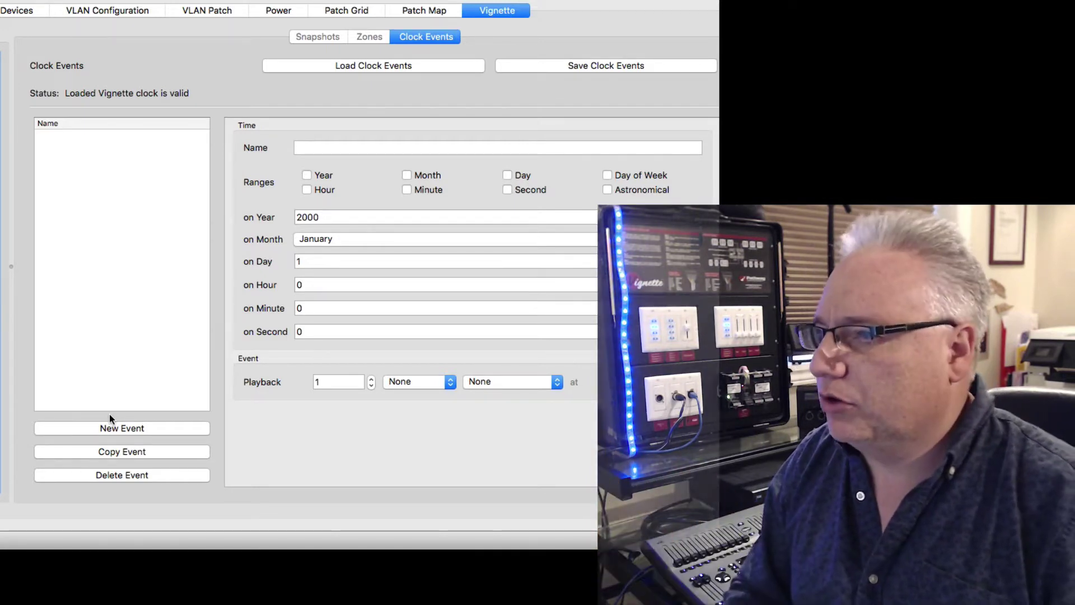
pyautogui.click(324, 148)
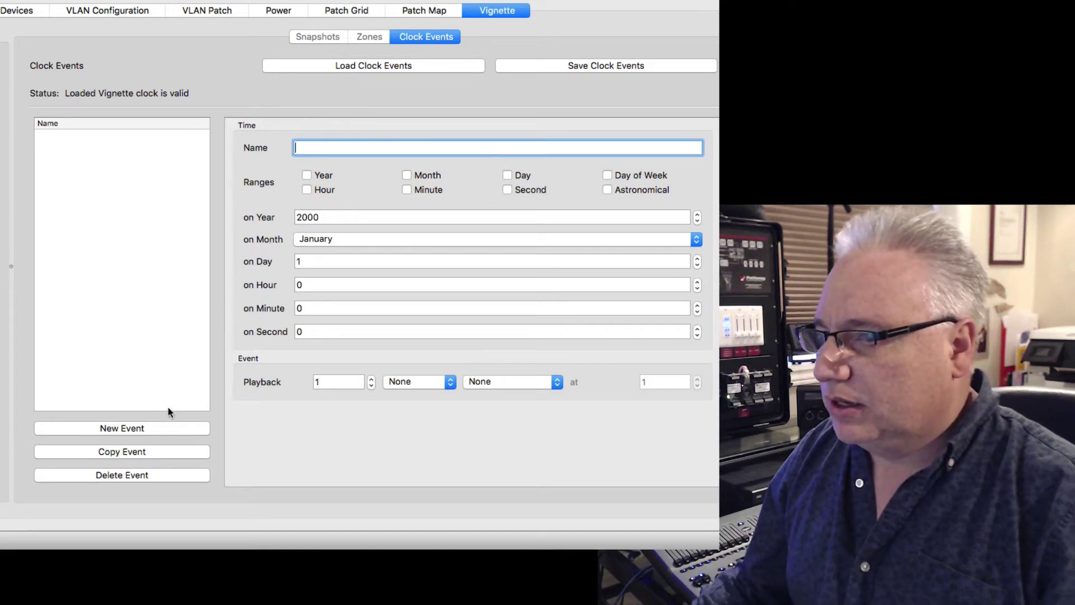
pyautogui.click(157, 426)
pyautogui.click(88, 138)
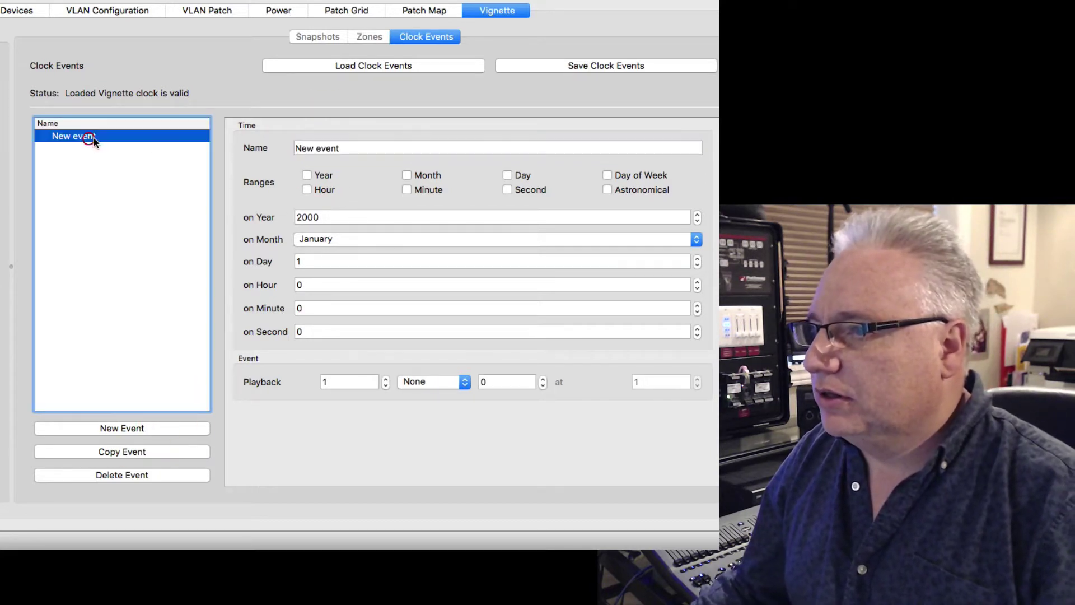
pyautogui.press('Tab')
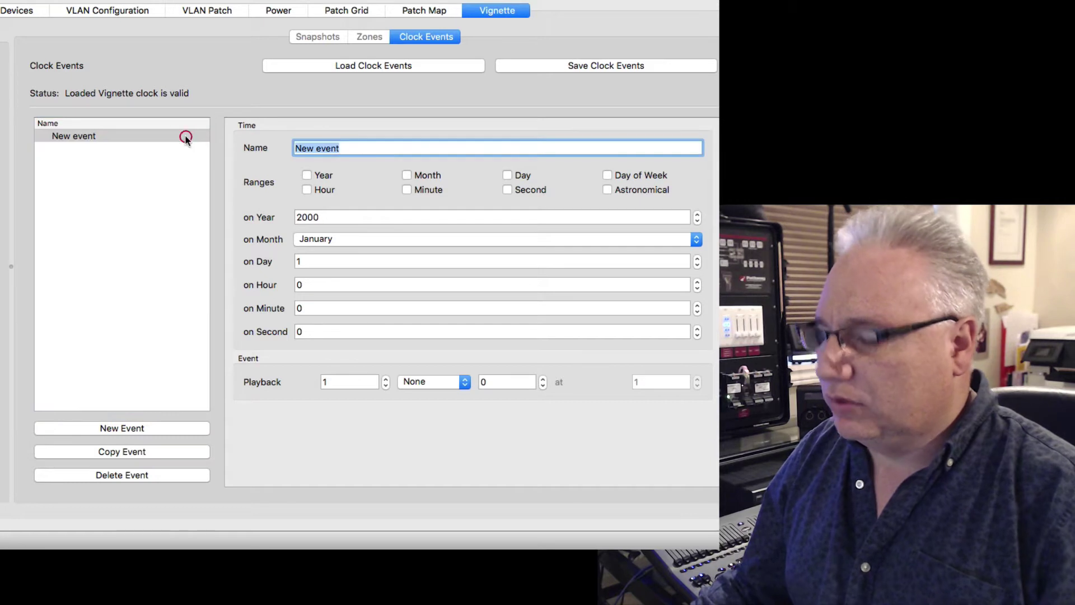
pyautogui.write('Morning Lights On')
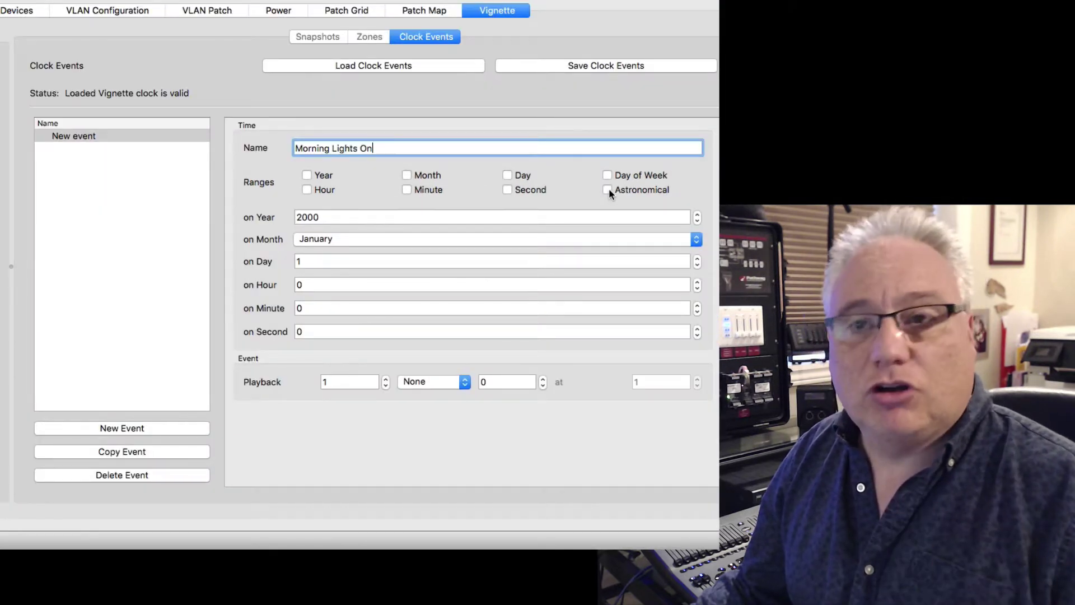
# Make the Morning Lights On event astronomical, based on Sunrise with an offset of 30 minutes
pyautogui.click(608, 190)
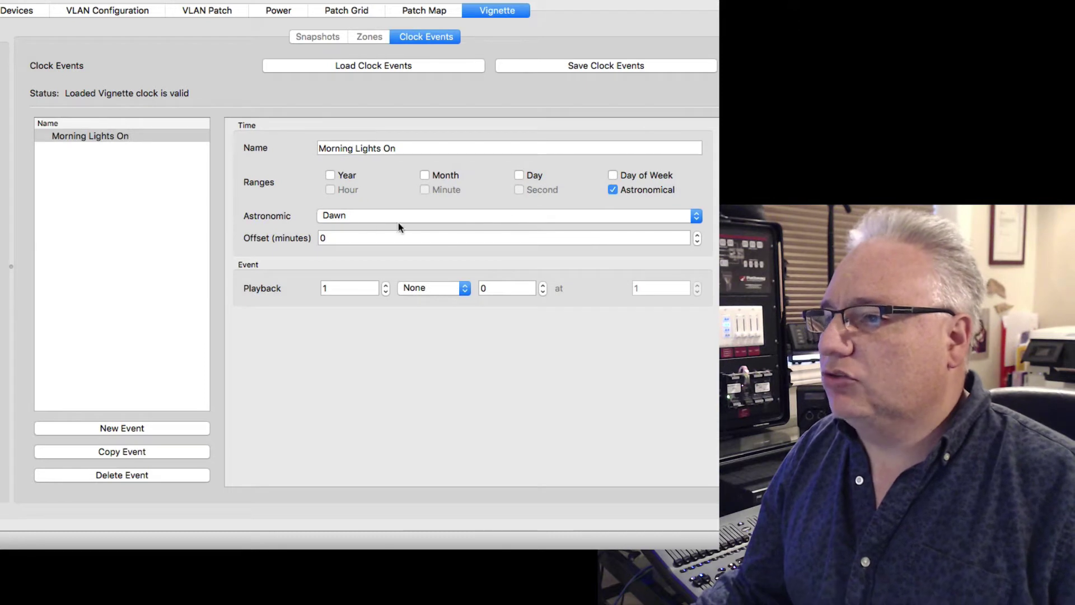
pyautogui.click(359, 218)
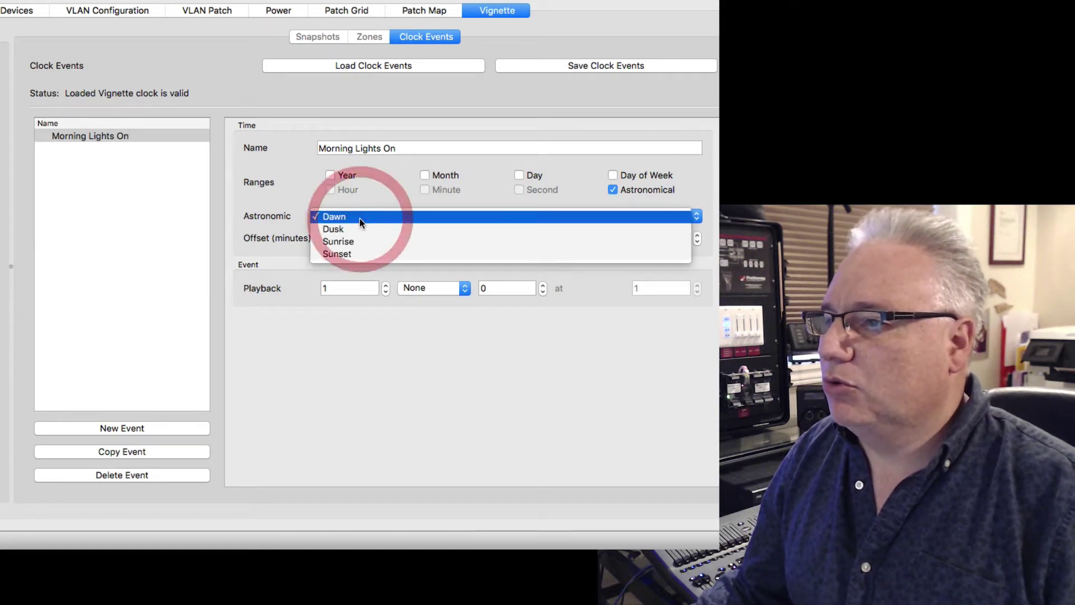
pyautogui.click(363, 242)
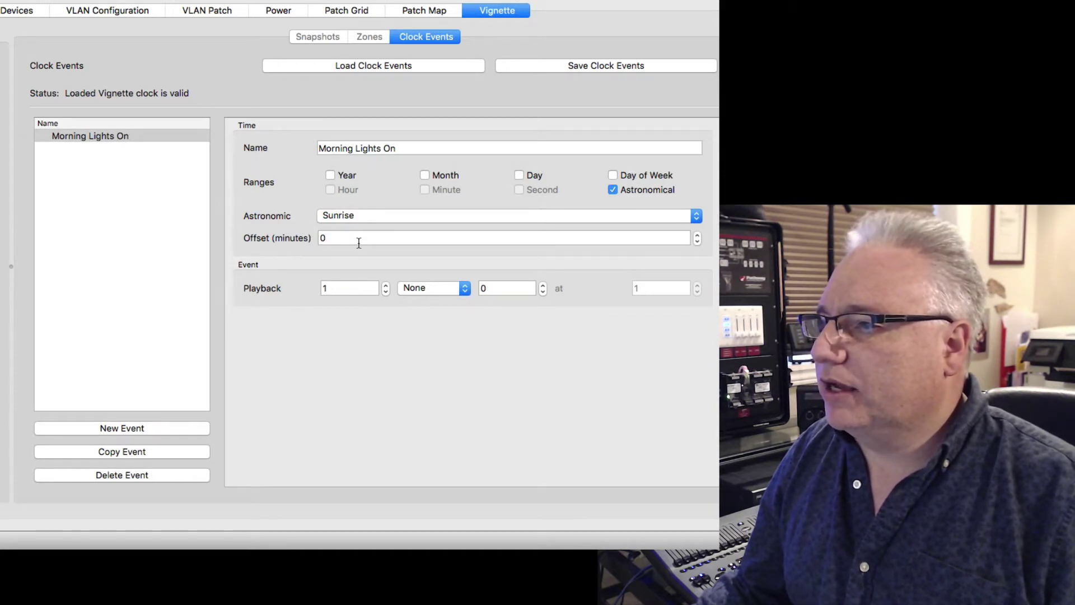
pyautogui.click(697, 242)
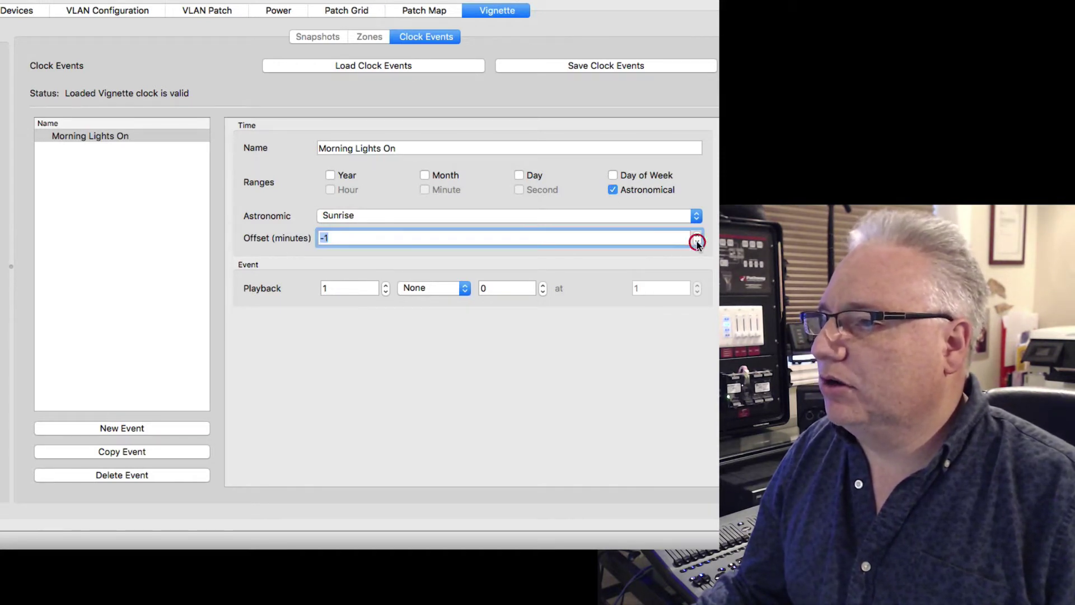
pyautogui.click(698, 239)
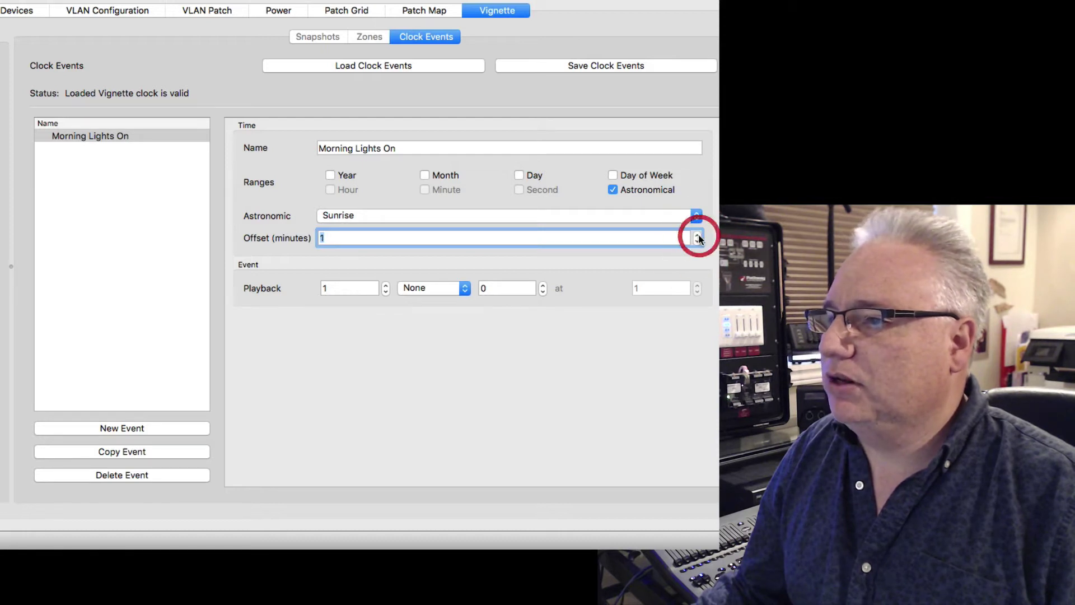
pyautogui.write('30')
pyautogui.press('Tab')
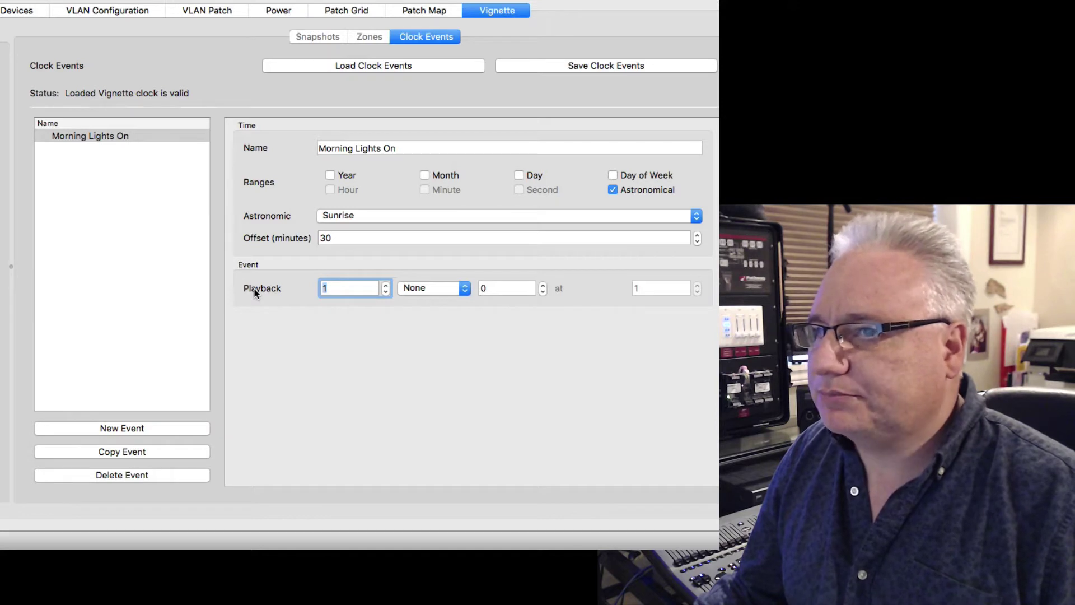
# Have the event recall Snapshot 2 on Playback 1 and enable its Day of Week range for Monday to Friday
pyautogui.click(448, 287)
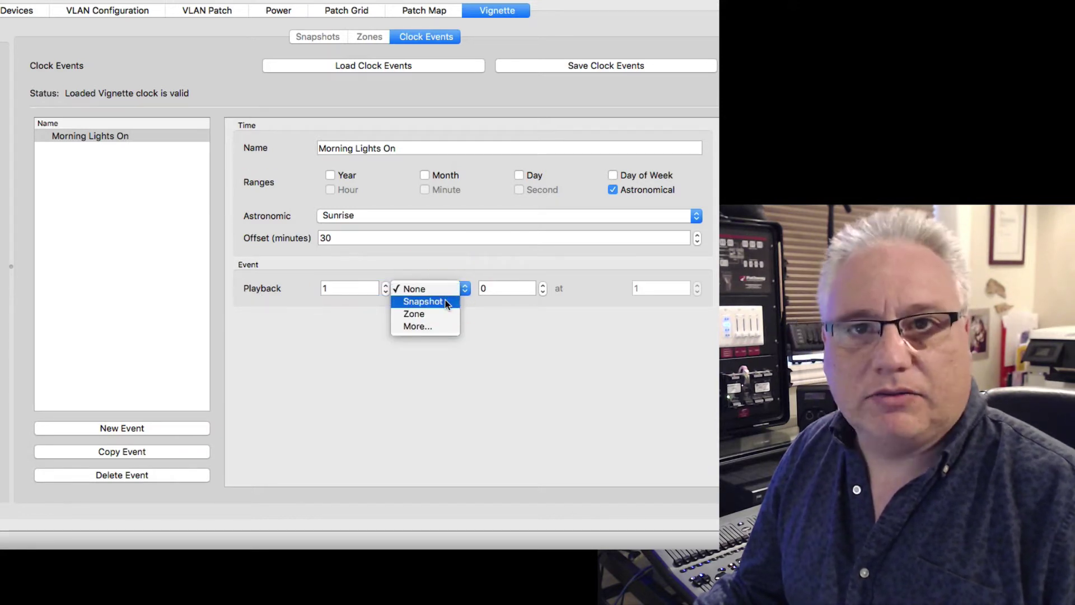
pyautogui.click(445, 301)
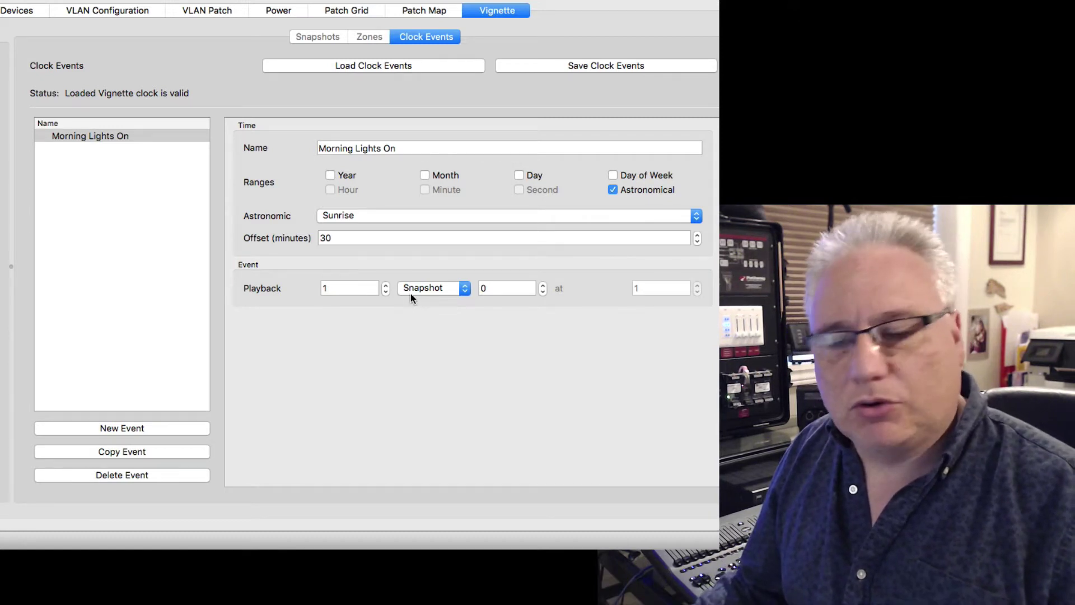
pyautogui.click(545, 285)
pyautogui.click(544, 286)
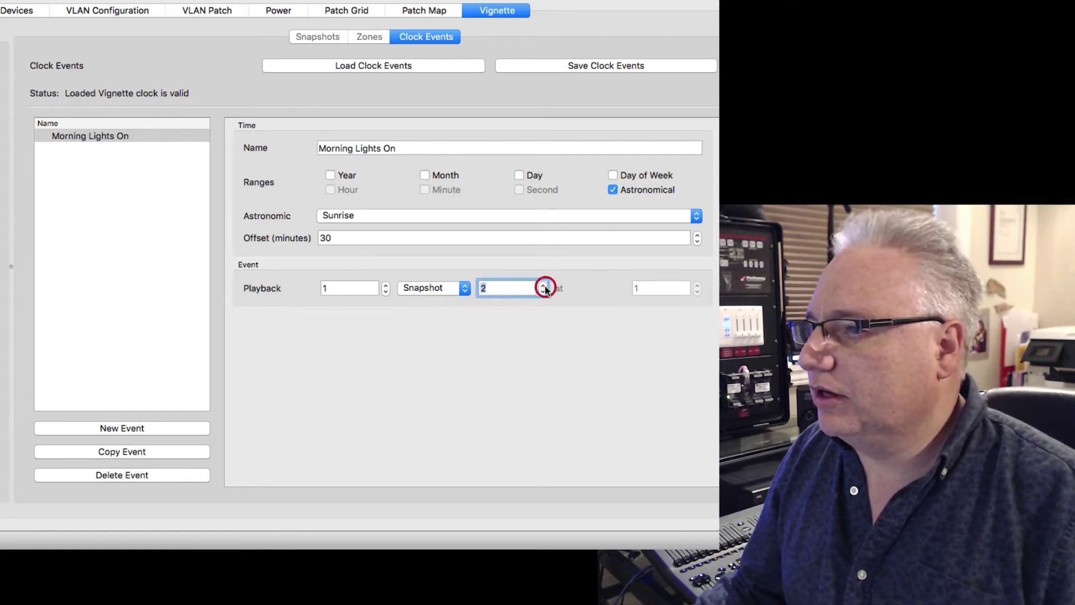
pyautogui.click(516, 289)
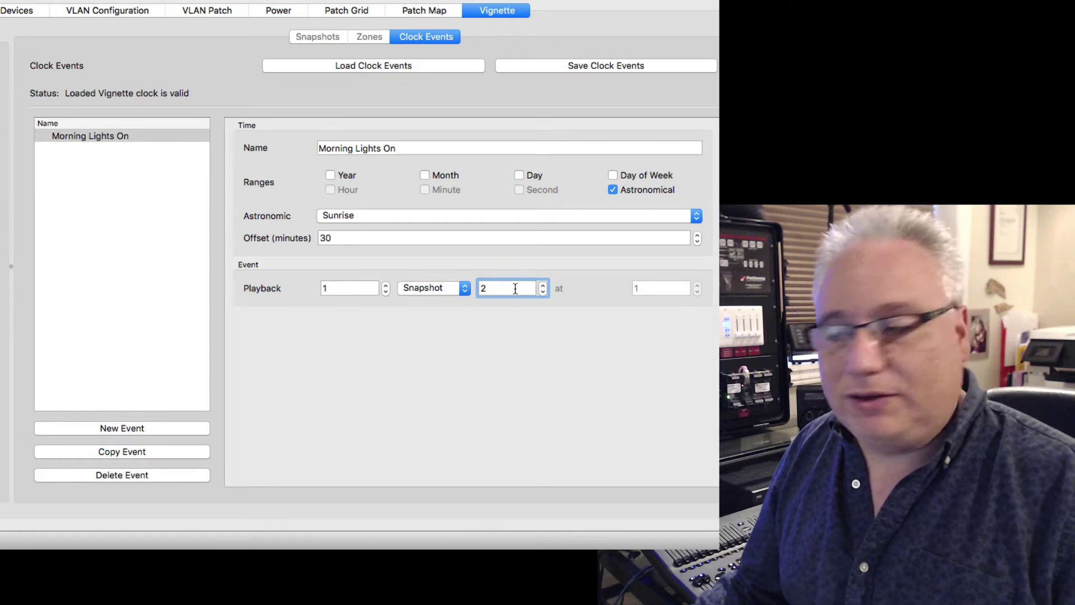
pyautogui.click(613, 176)
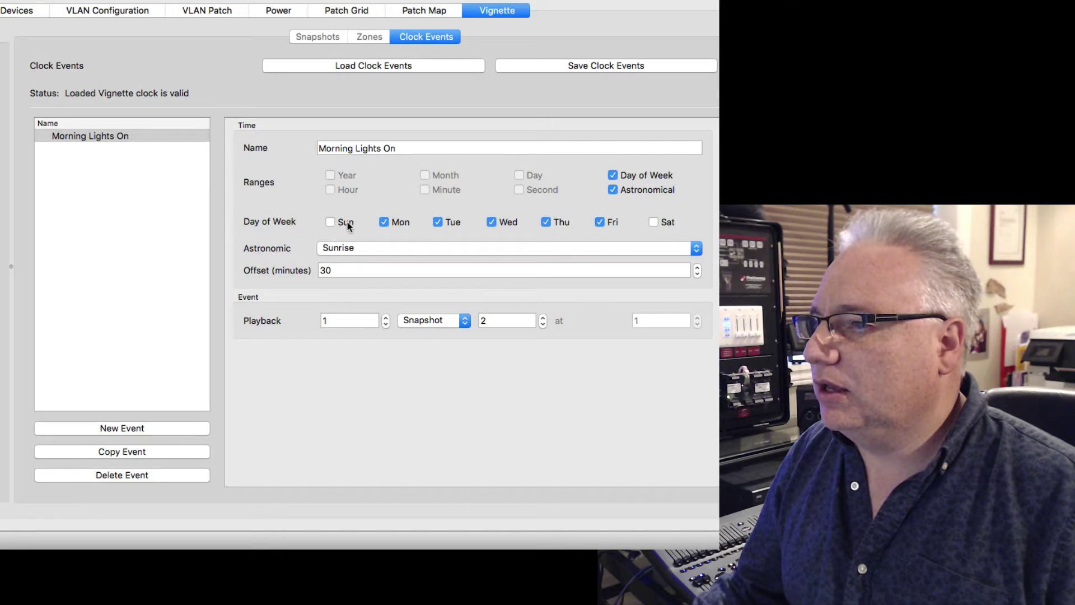
pyautogui.click(656, 222)
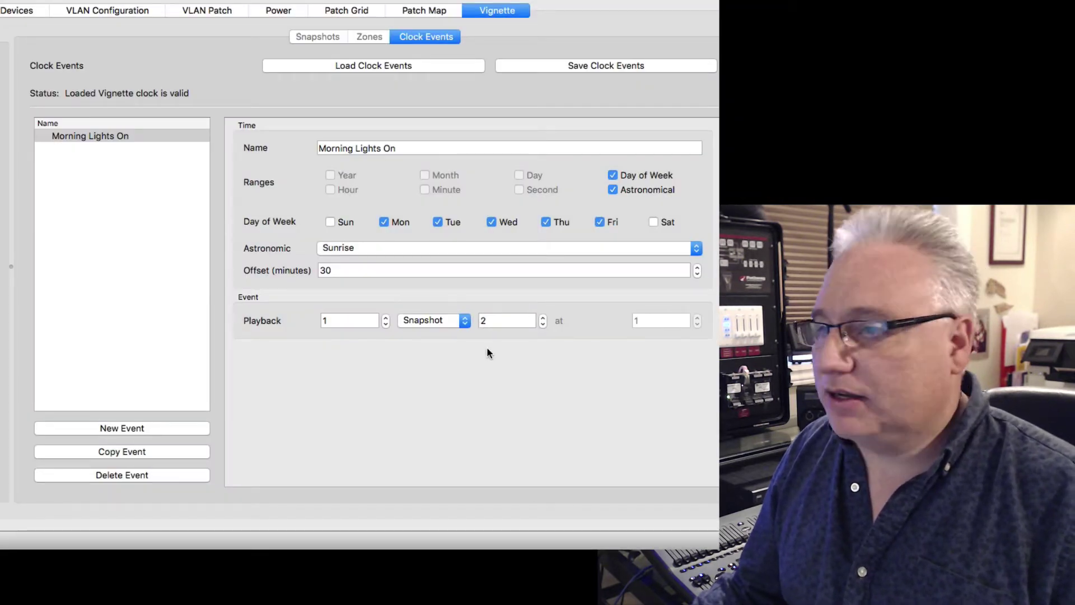
# Add a second clock event and name it Change Up
pyautogui.click(169, 428)
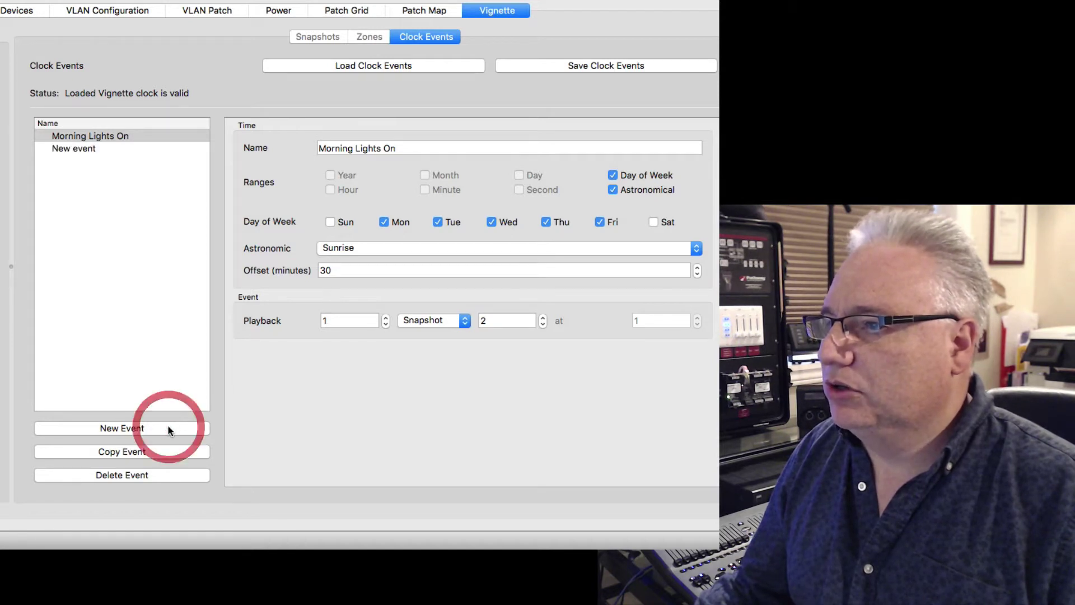
pyautogui.click(85, 150)
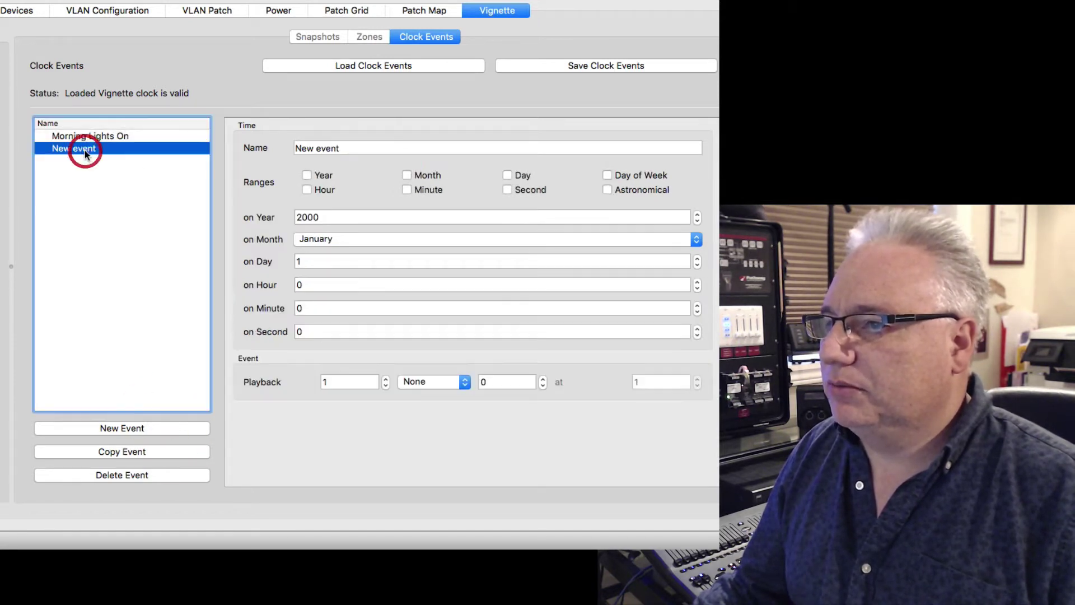
pyautogui.press('Tab')
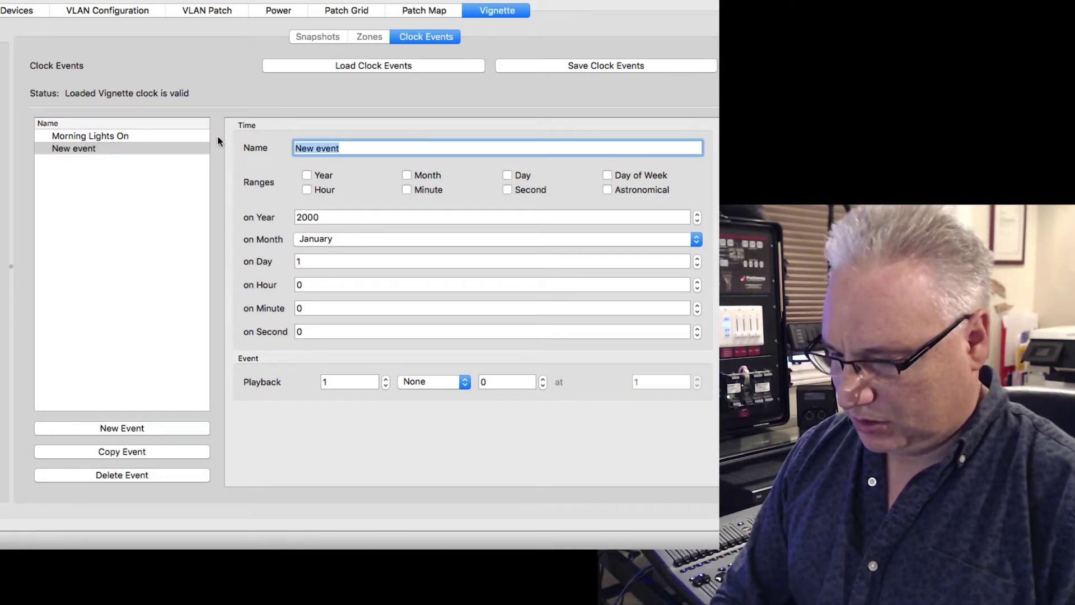
pyautogui.write('Changeup')
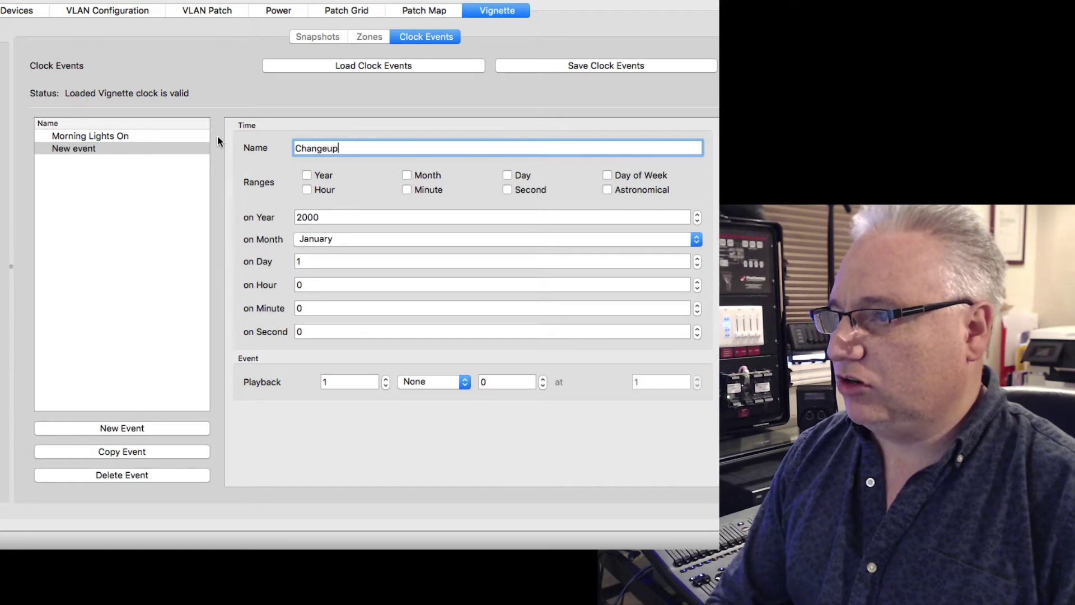
pyautogui.press('BackSpace')
pyautogui.press('BackSpace')
pyautogui.write('Up')
pyautogui.press('Tab')
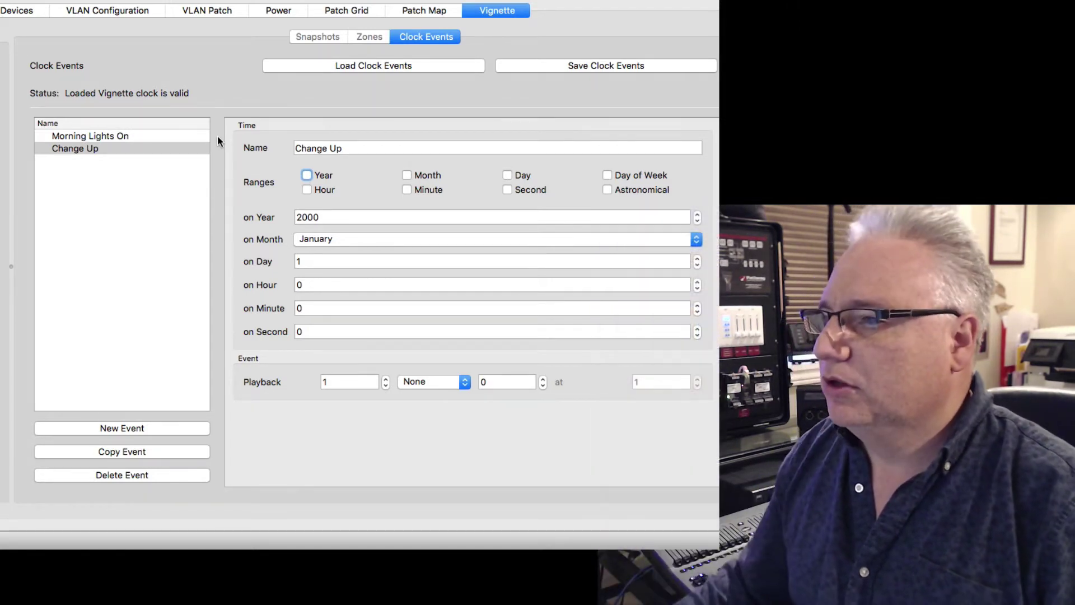
# Enable the Day of Week, Minute and Hour ranges for the Change Up event
pyautogui.doubleClick(376, 213)
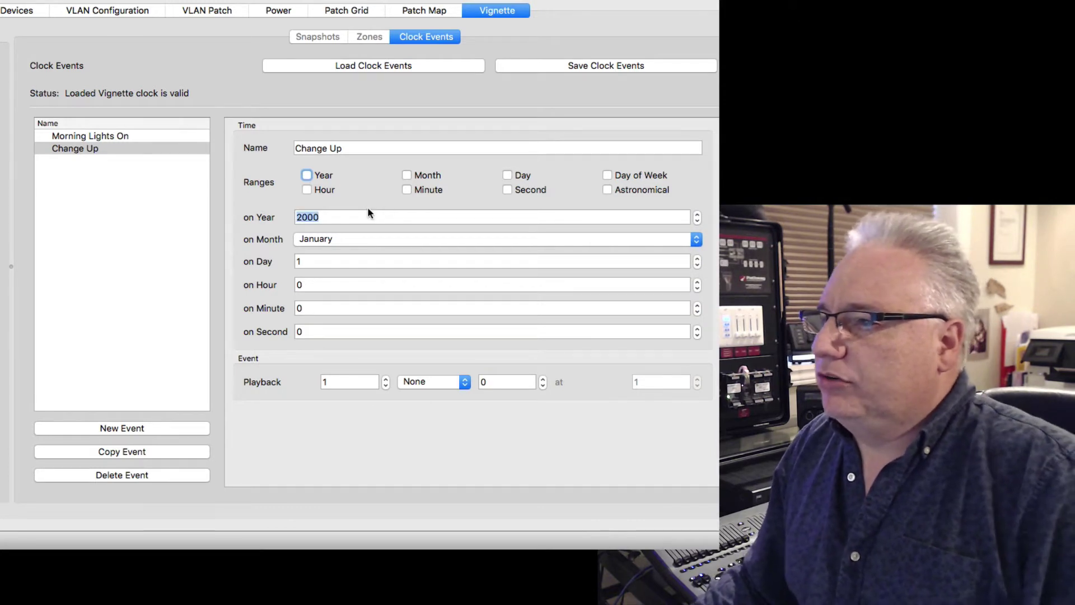
pyautogui.click(608, 175)
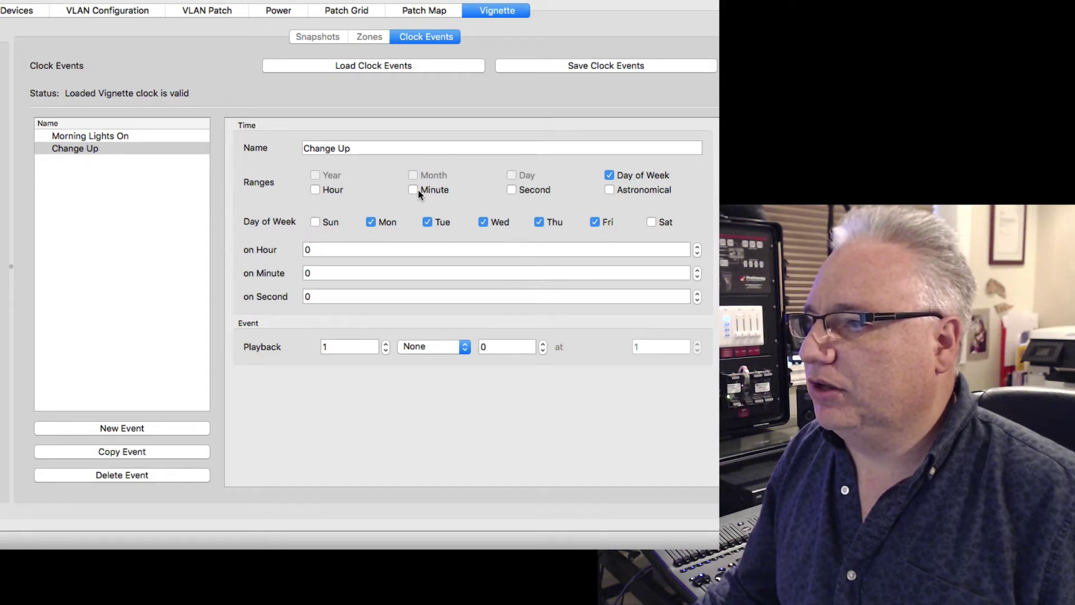
pyautogui.click(414, 191)
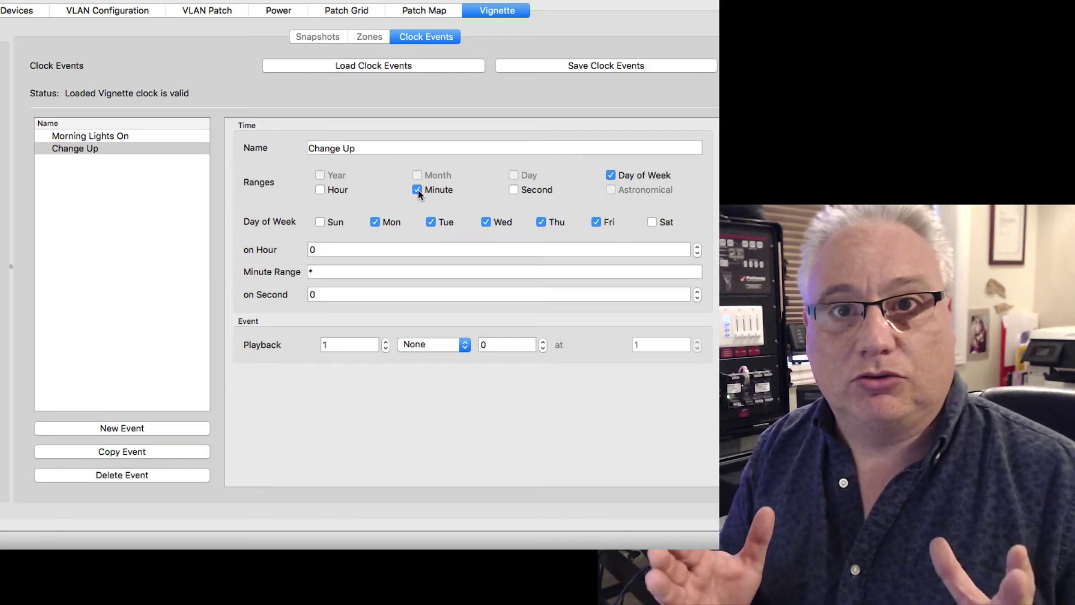
pyautogui.click(324, 189)
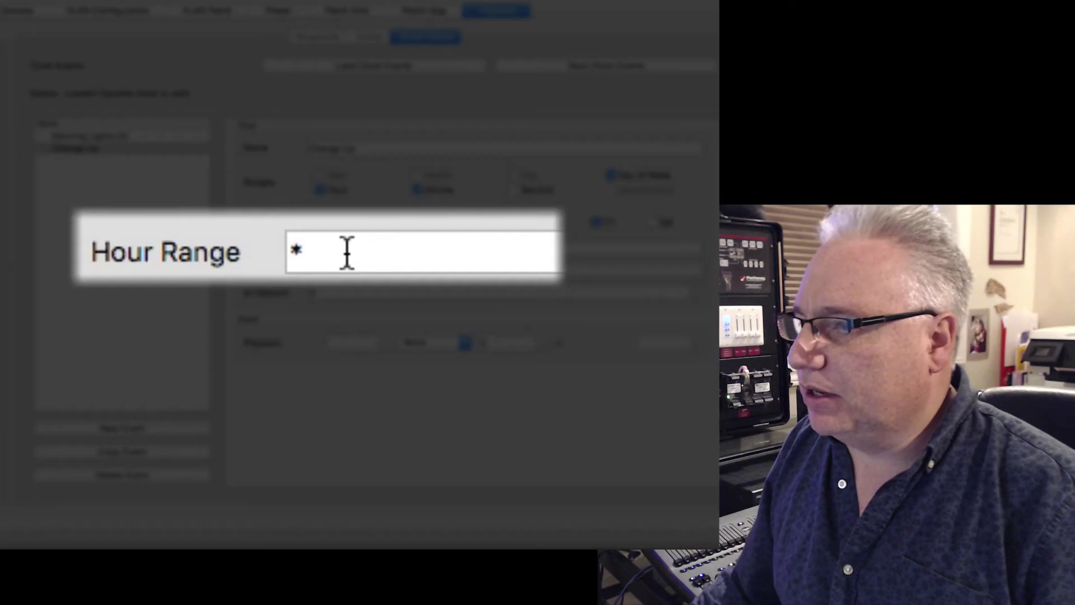
# Set the Change Up event's Hour Range to 9-17
pyautogui.moveTo(327, 249); pyautogui.dragTo(294, 245)
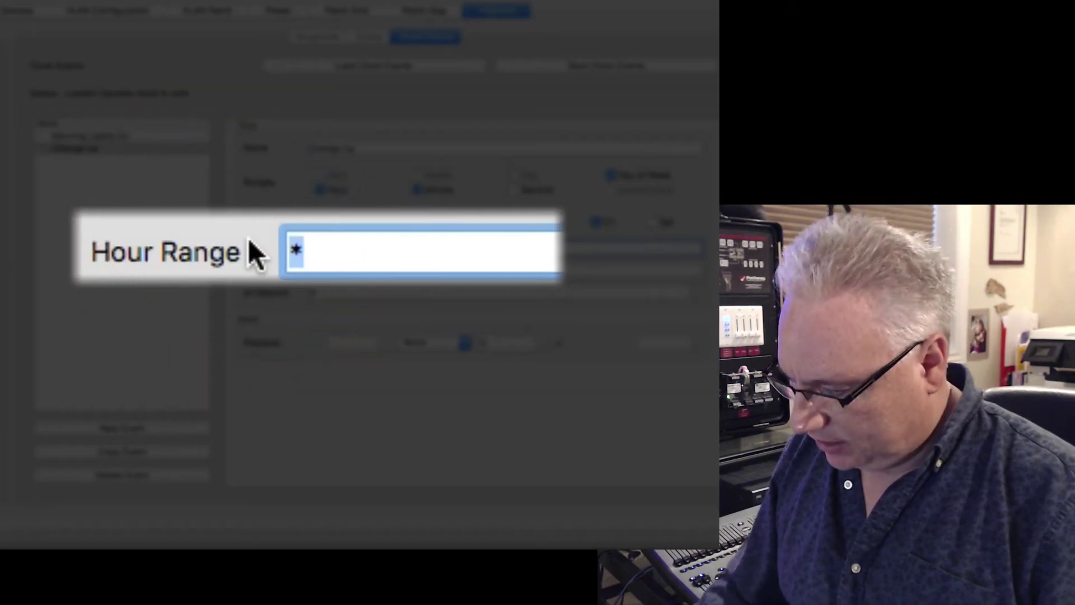
pyautogui.press('BackSpace')
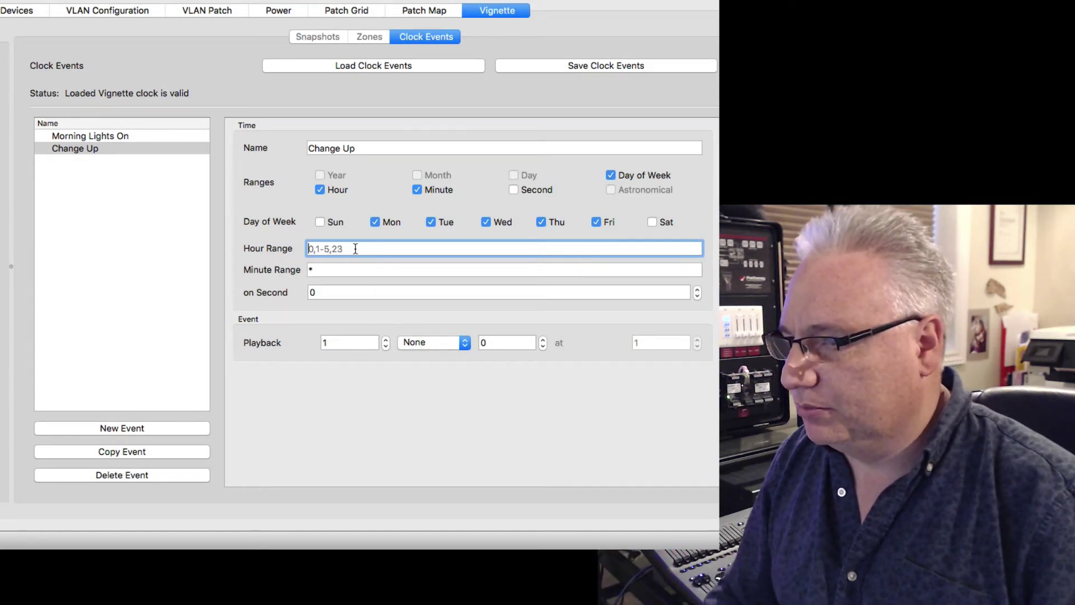
pyautogui.write('9')
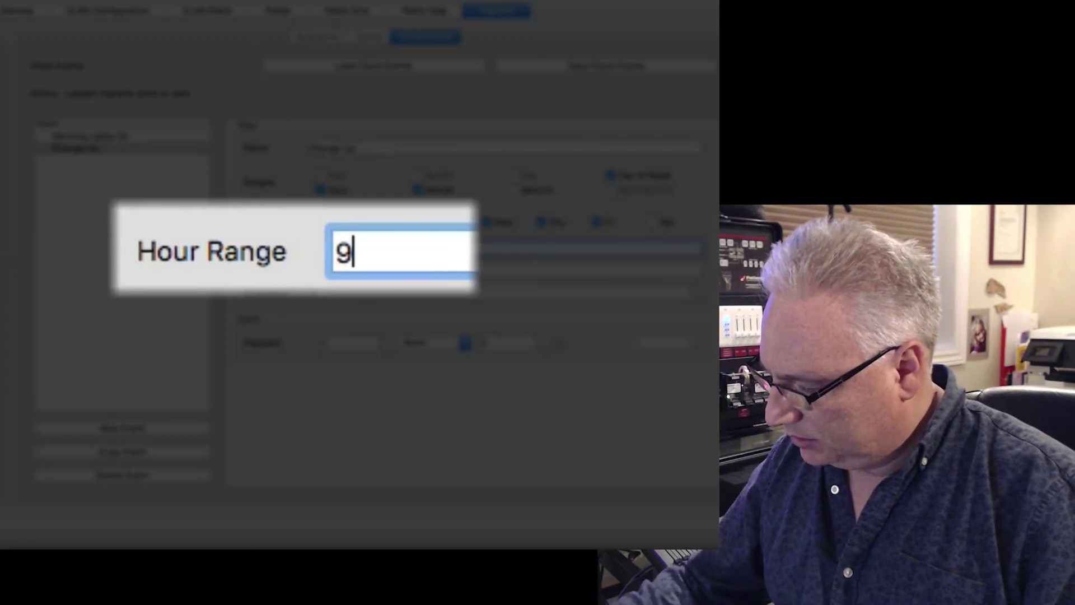
pyautogui.write('-17')
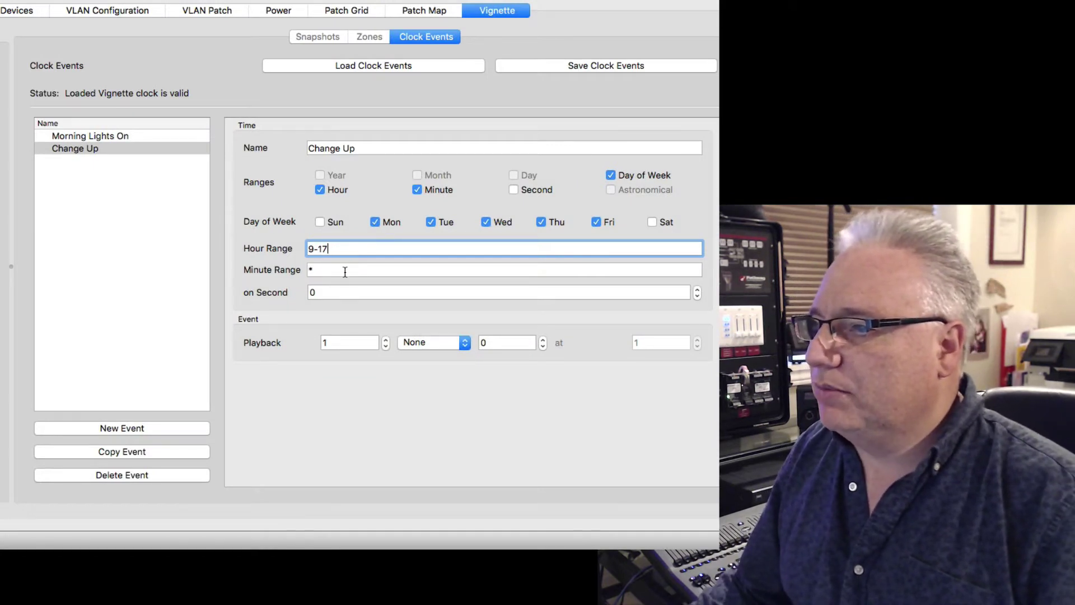
# Set the Change Up event's Minute Range to 0,15,30,45
pyautogui.click(345, 271)
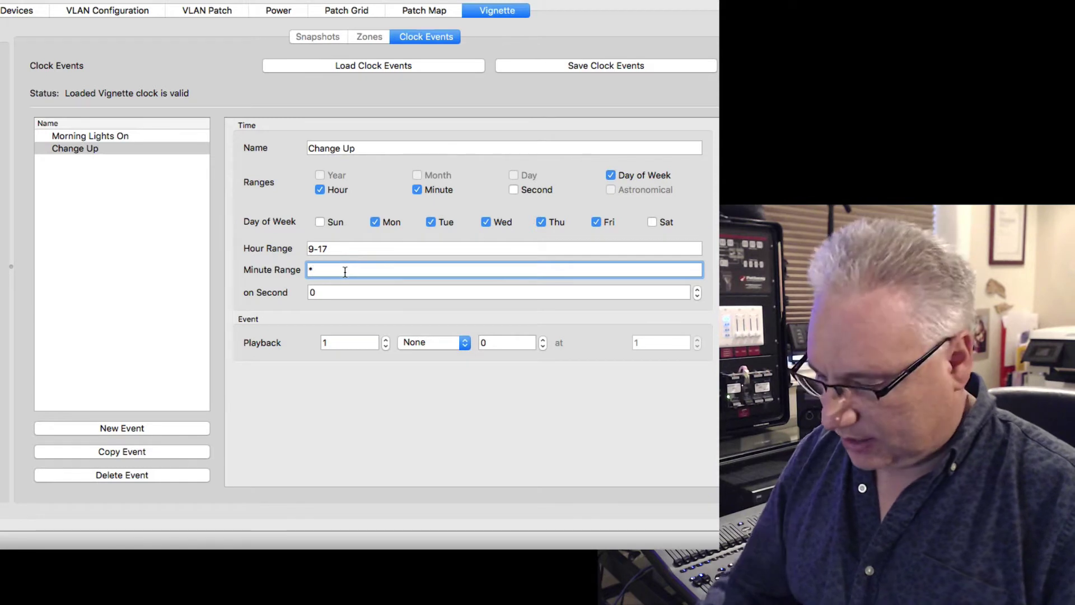
pyautogui.press('BackSpace')
pyautogui.write('0,')
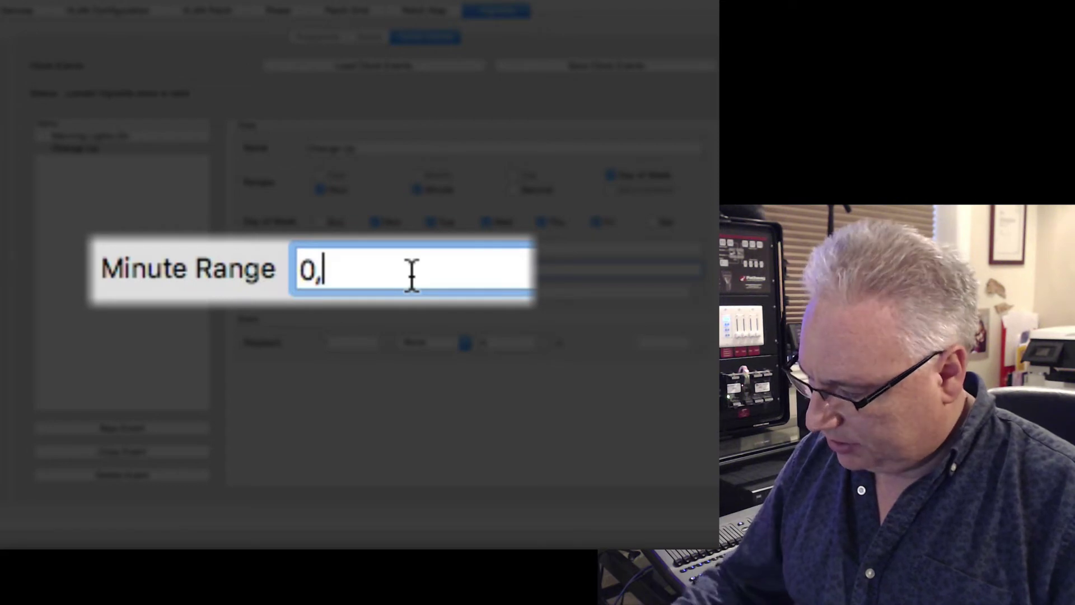
pyautogui.write('15,')
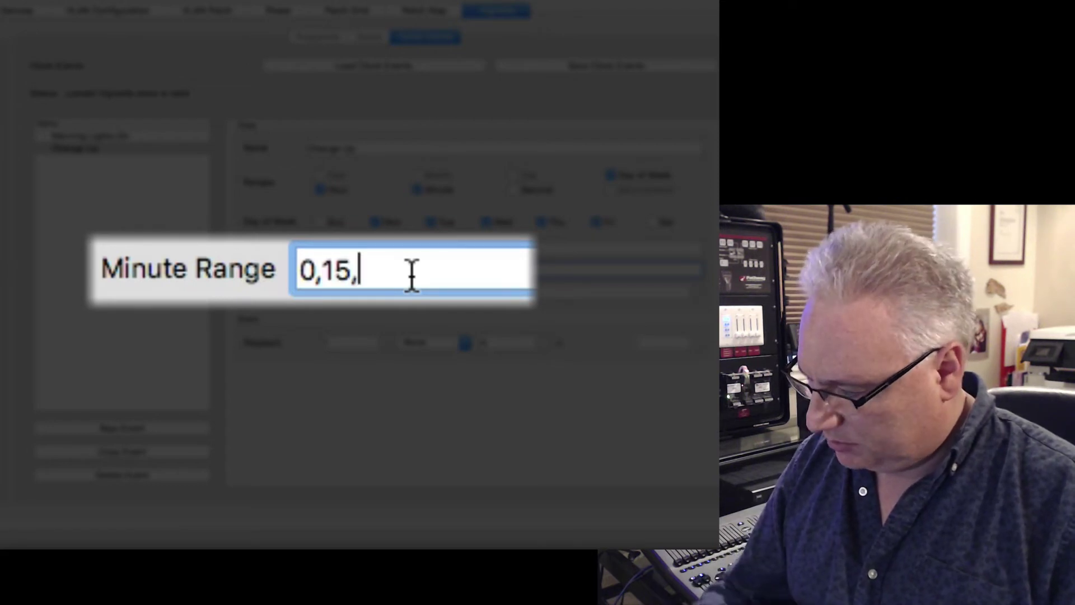
pyautogui.write('30')
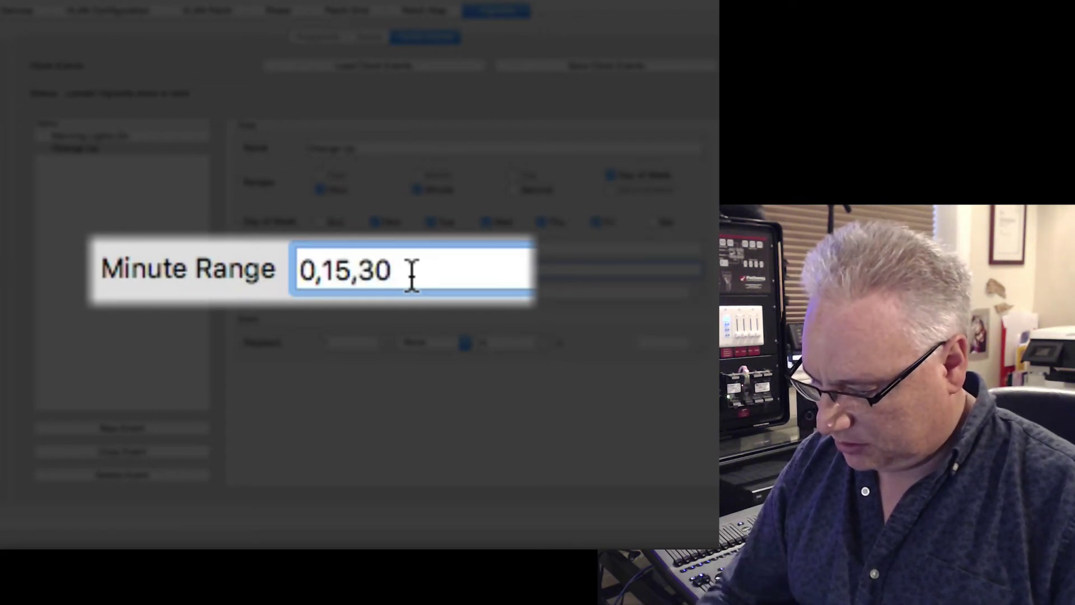
pyautogui.write(',45')
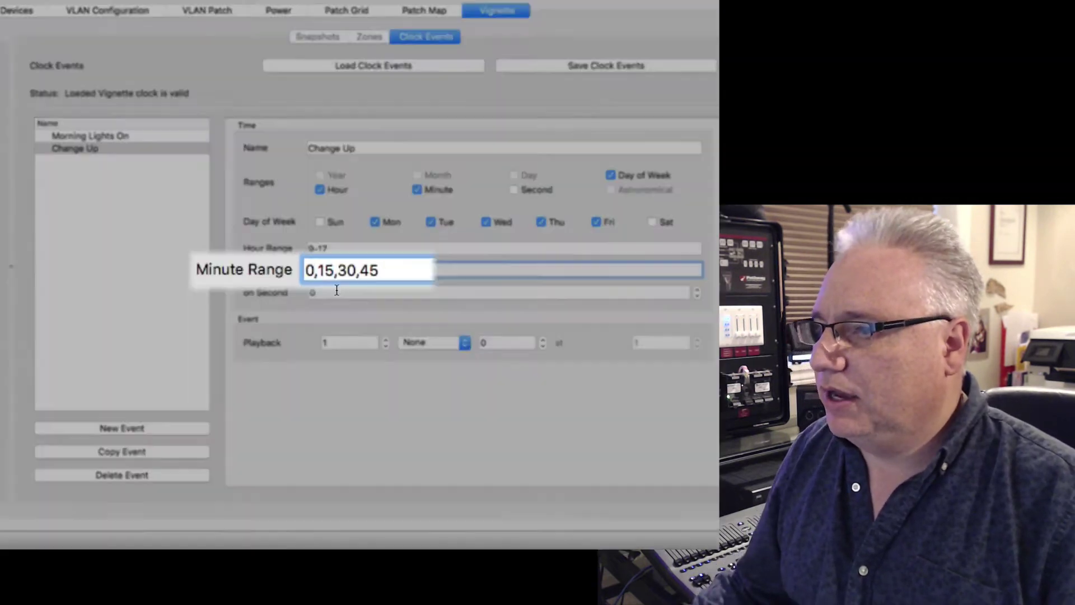
# Have the Change Up event recall Snapshot 1 on Playback 1, keeping it on second 0
pyautogui.click(336, 290)
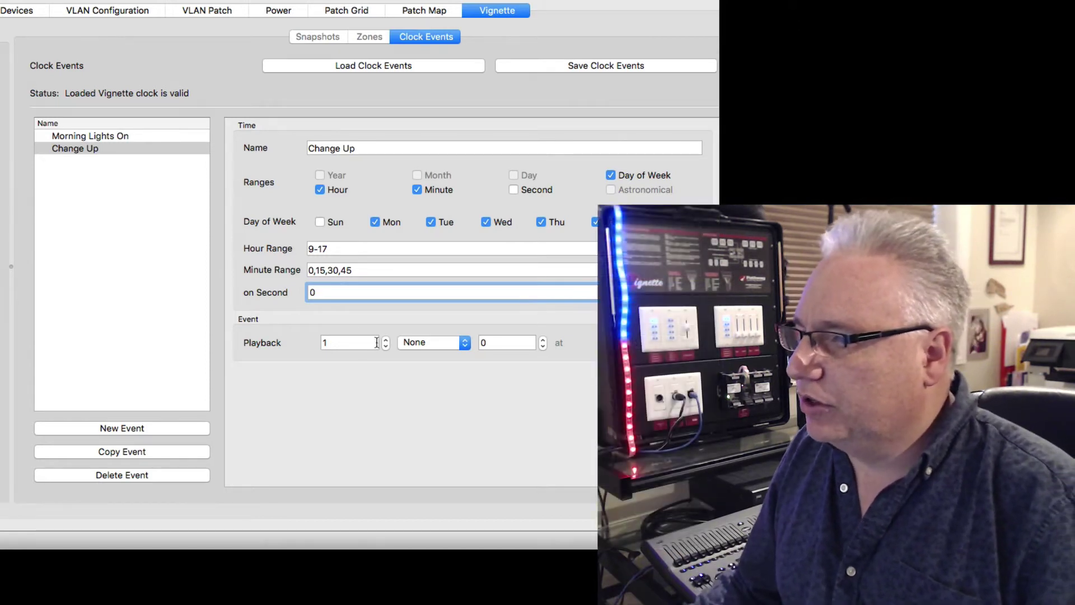
pyautogui.click(440, 347)
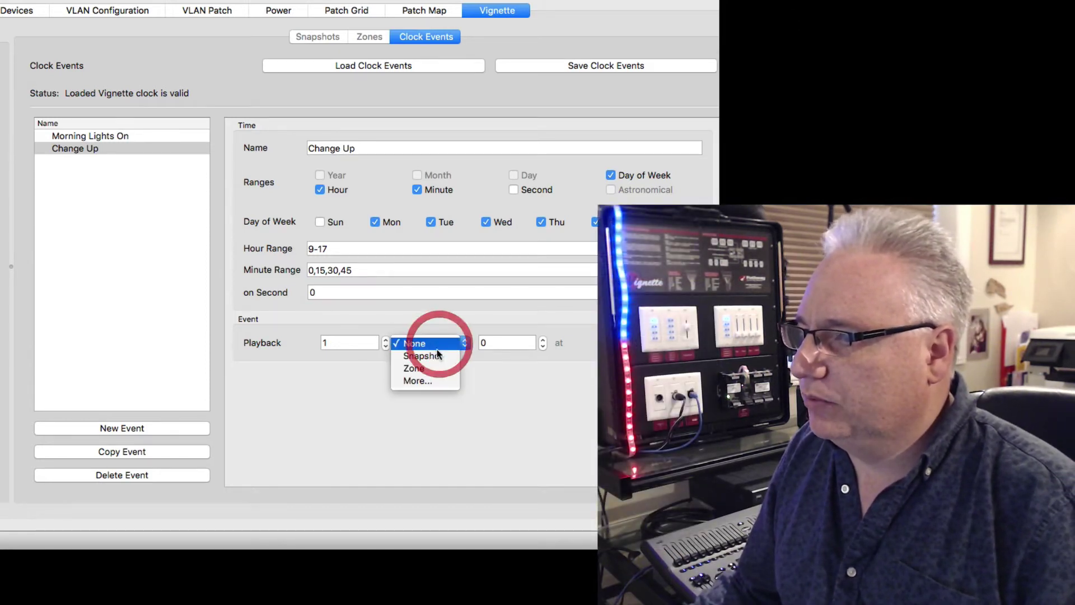
pyautogui.click(417, 357)
pyautogui.click(543, 340)
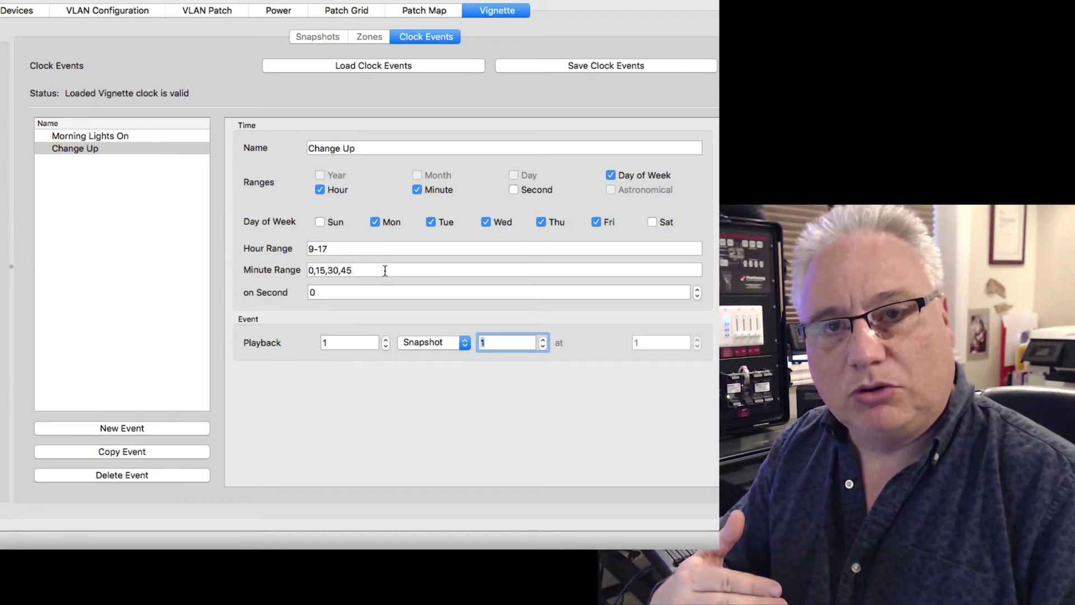
# Duplicate the Change Up event and rename the copy Restore
pyautogui.click(152, 452)
pyautogui.click(92, 161)
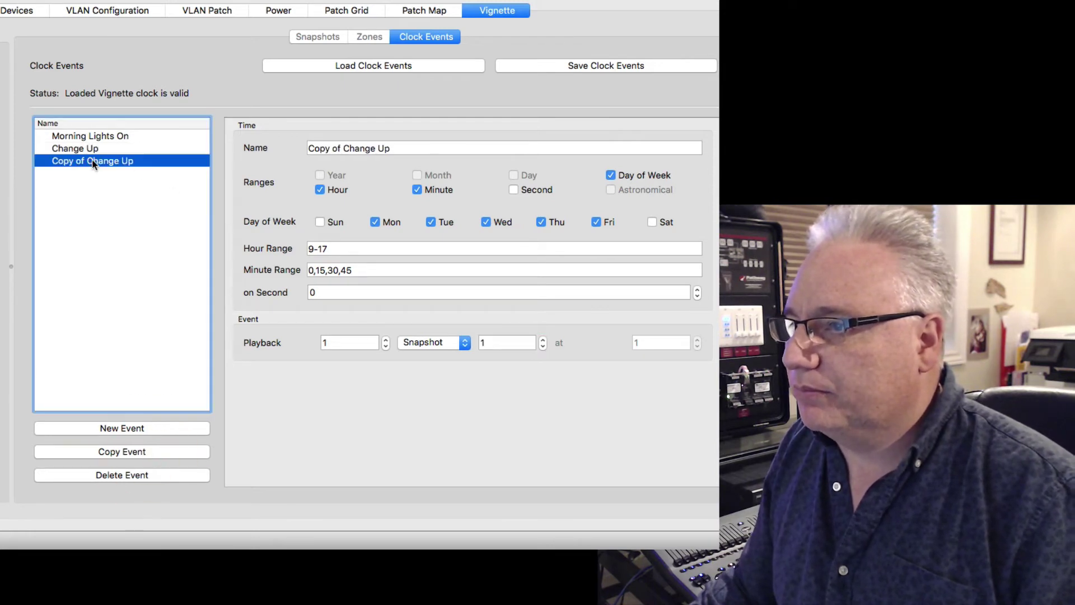
pyautogui.click(280, 140)
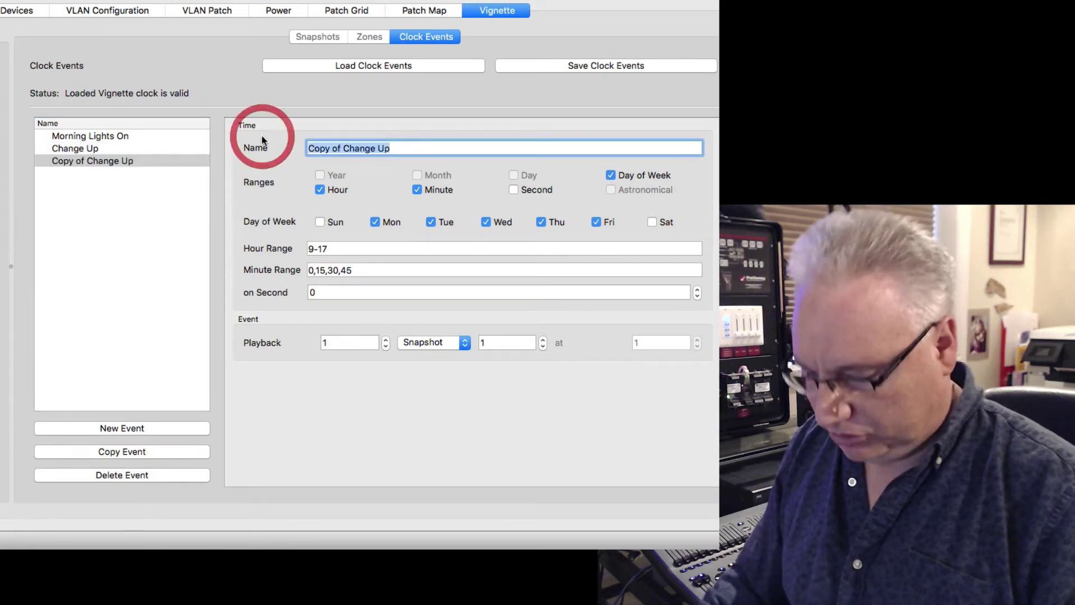
pyautogui.write('Restor')
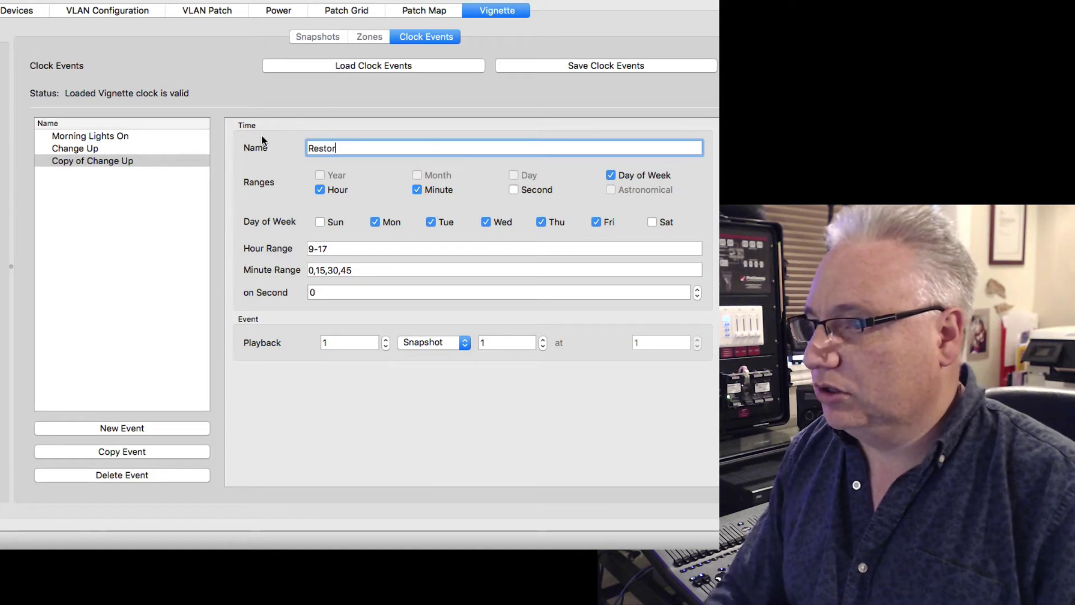
pyautogui.write('e')
pyautogui.press('Tab')
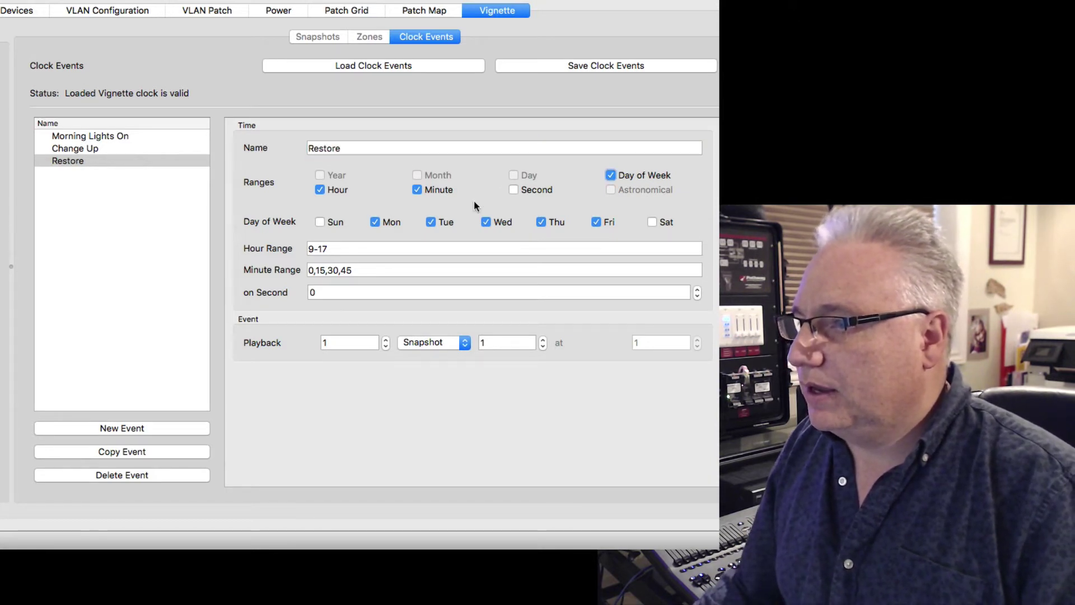
# Set the Restore event's Minute Range to 1,16,31,46, have it recall Snapshot 2, and compare it with the Change Up event
pyautogui.click(316, 271)
pyautogui.doubleClick(316, 271)
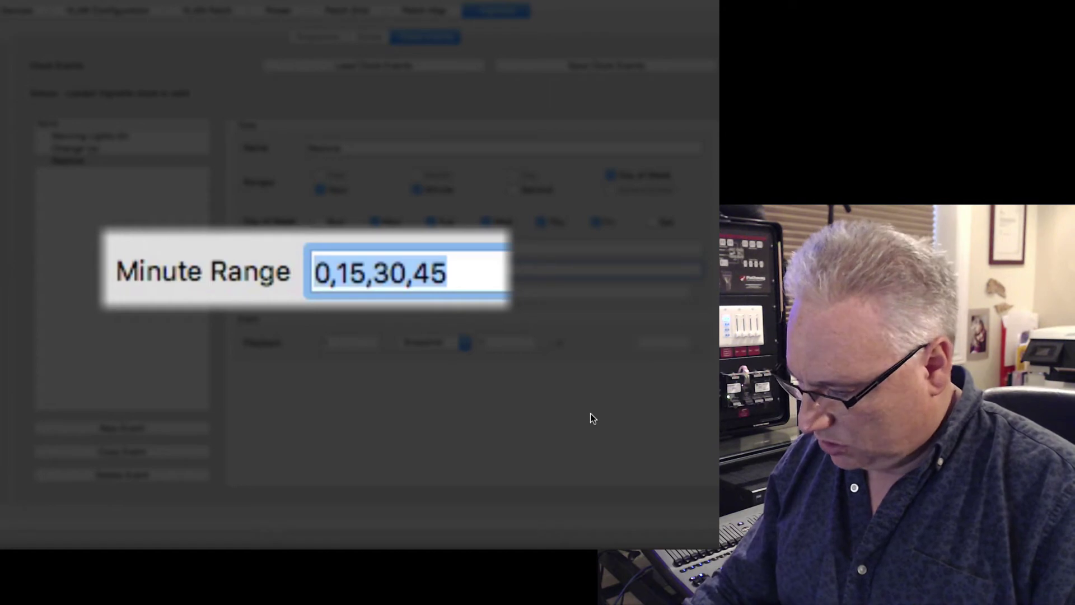
pyautogui.write('1,16,31')
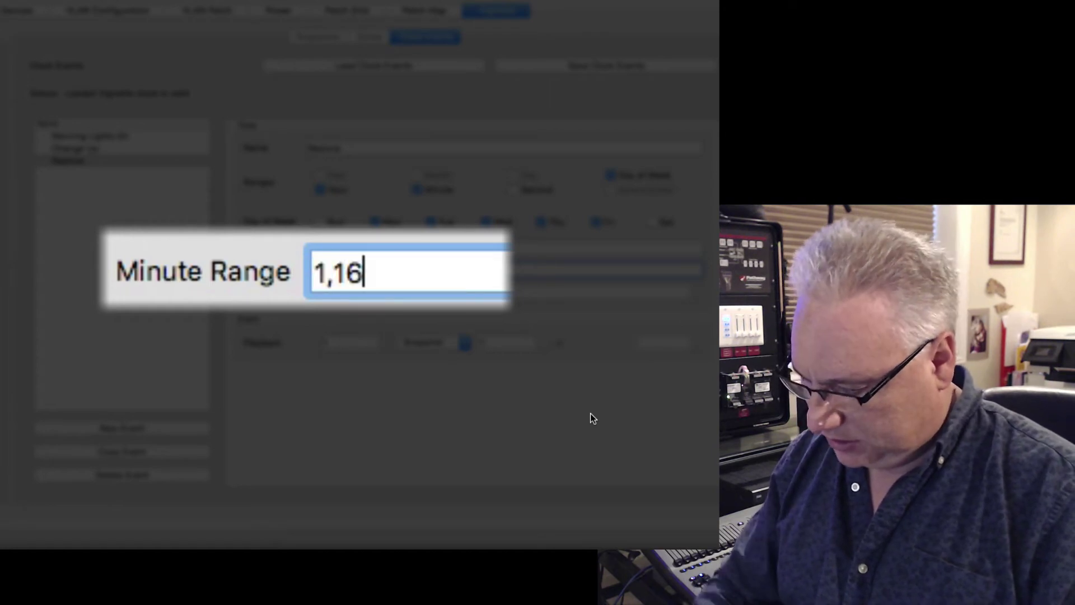
pyautogui.write(',46')
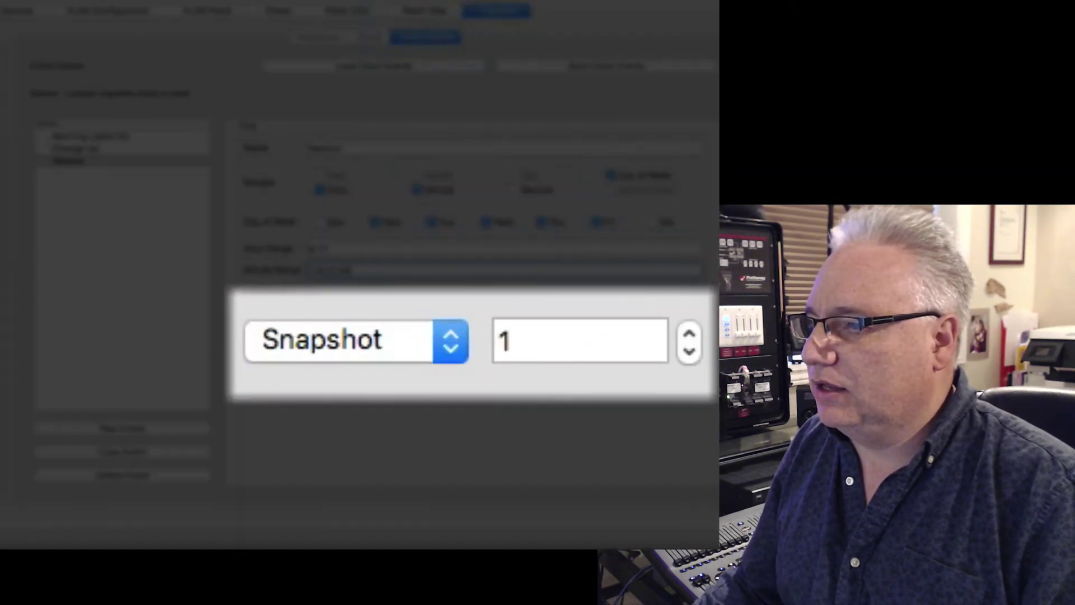
pyautogui.click(687, 332)
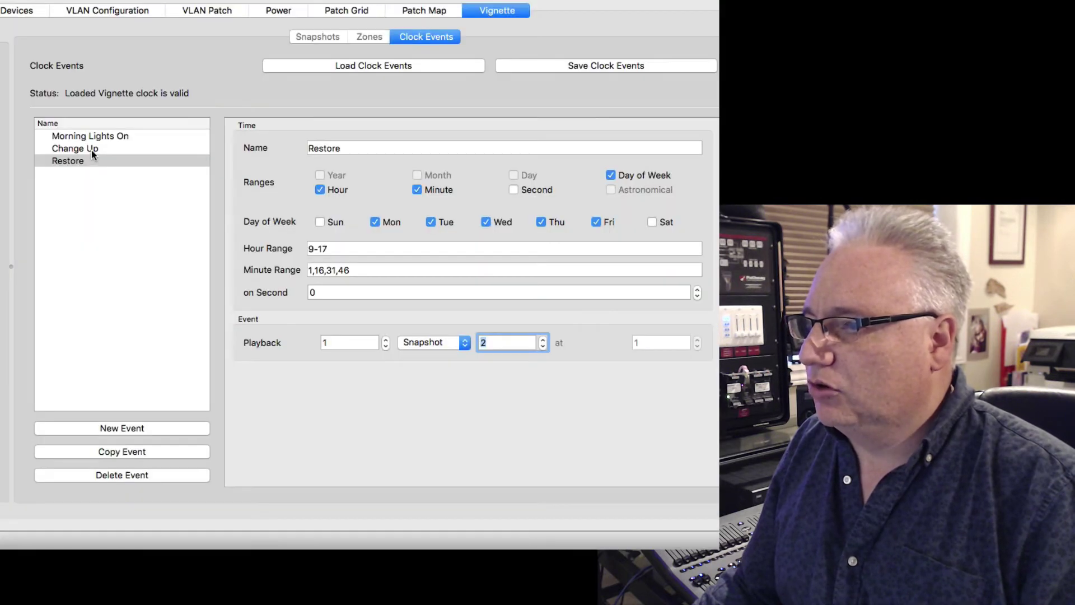
pyautogui.click(93, 150)
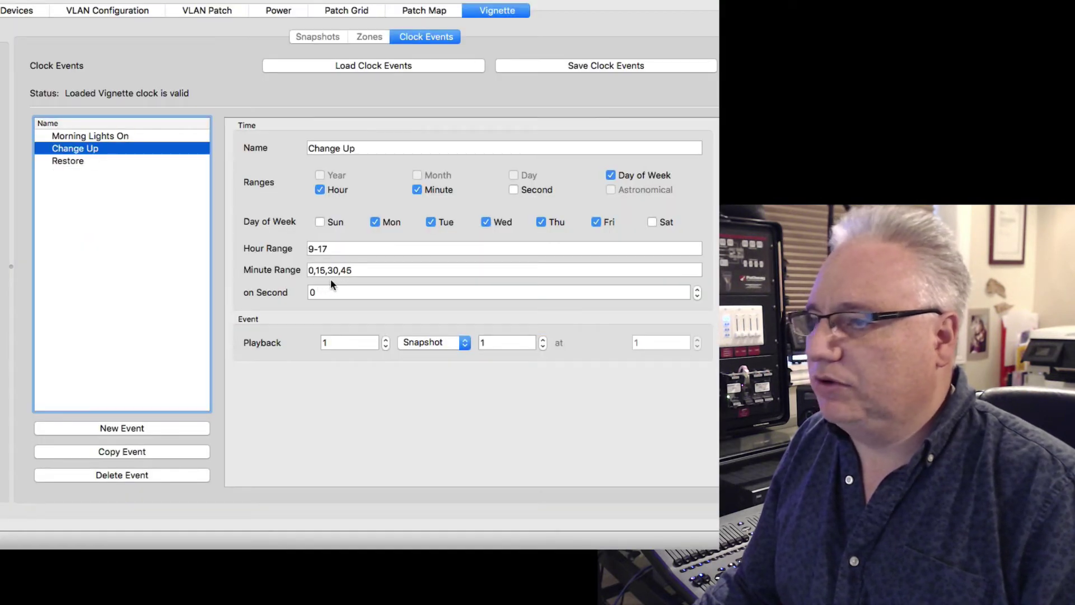
pyautogui.click(72, 162)
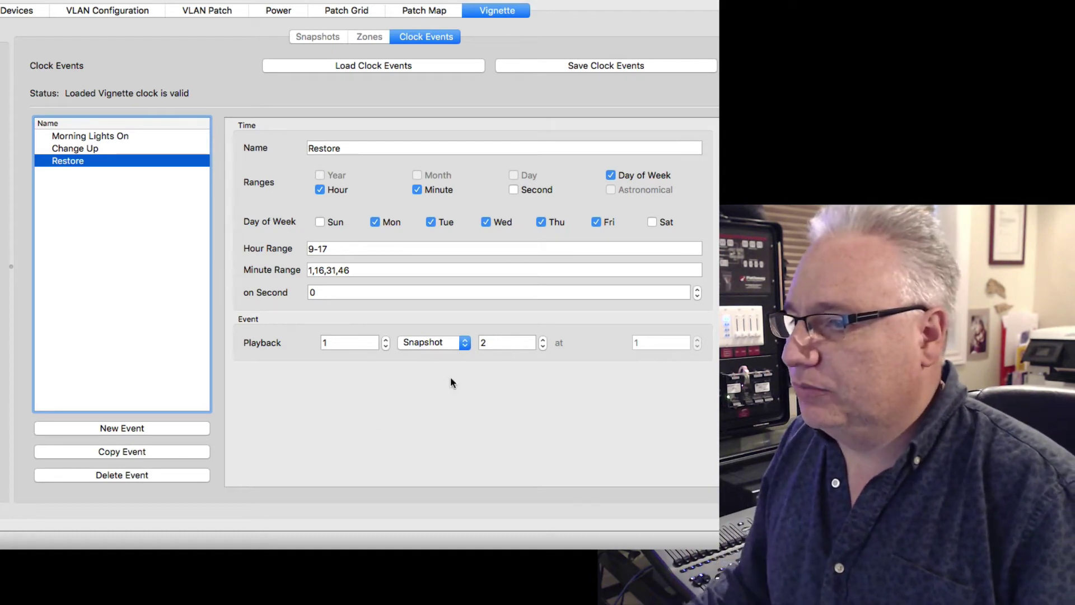
# Add another clock event and name it July 4 Holiday
pyautogui.click(119, 428)
pyautogui.click(95, 172)
pyautogui.click(367, 149)
pyautogui.moveTo(367, 148); pyautogui.dragTo(275, 143)
pyautogui.write('July4')
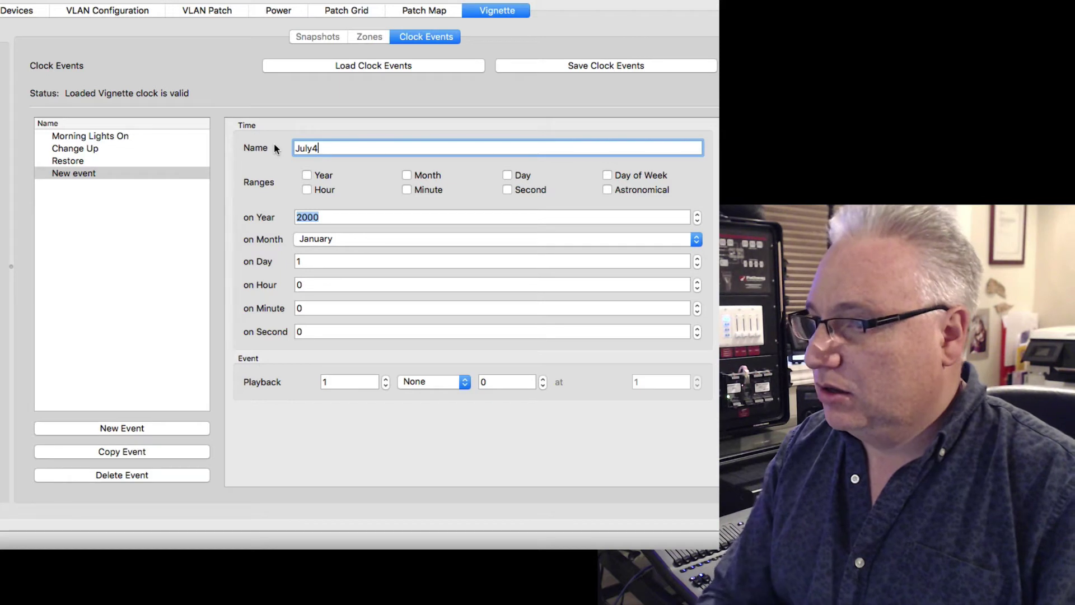
pyautogui.press('BackSpace')
pyautogui.write('4')
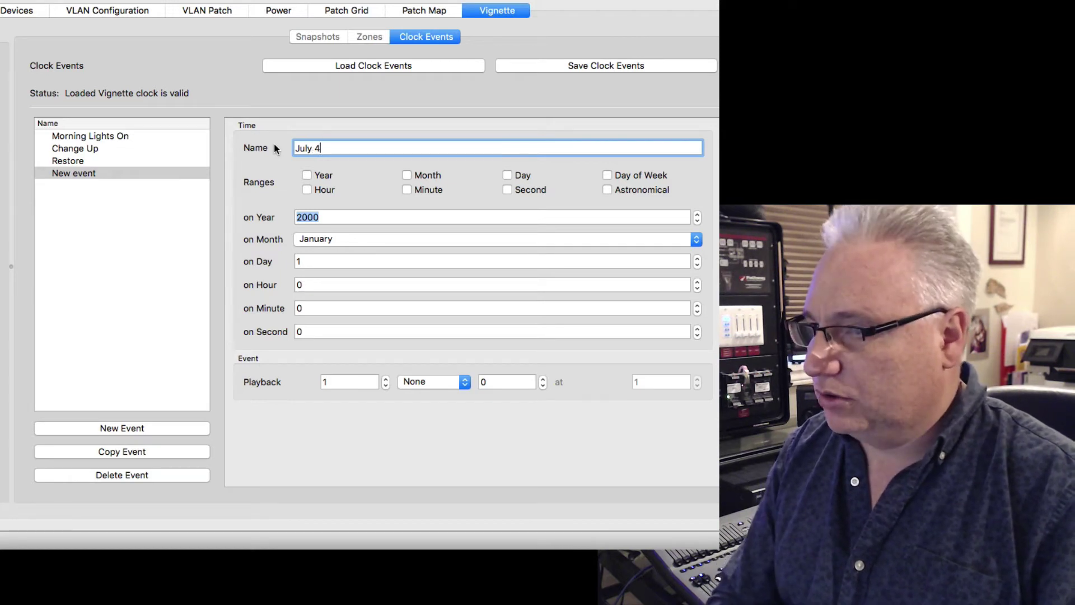
pyautogui.write(' Holiday')
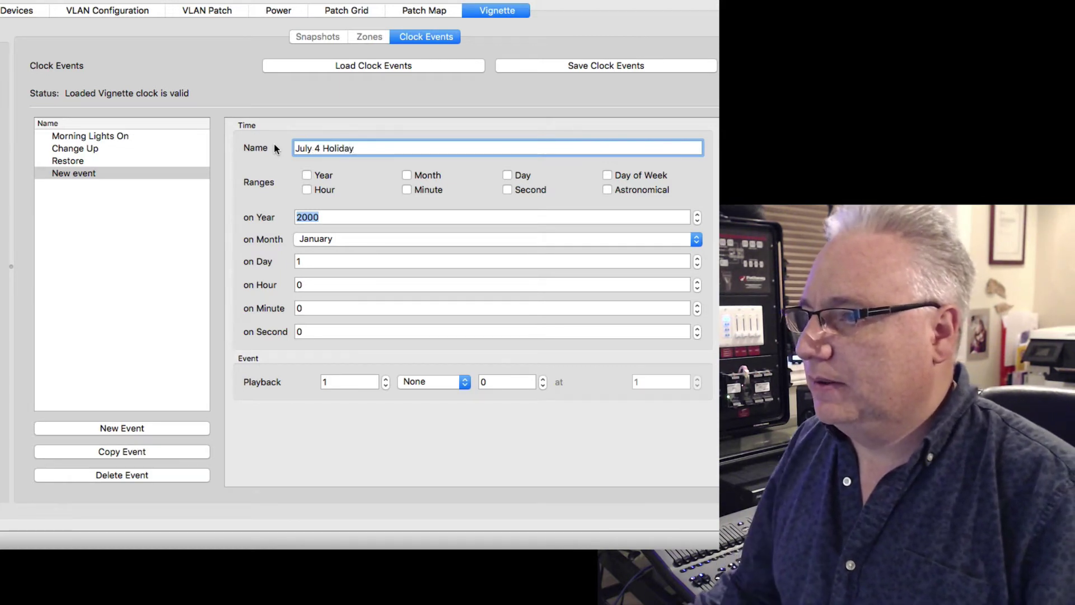
pyautogui.press('Tab')
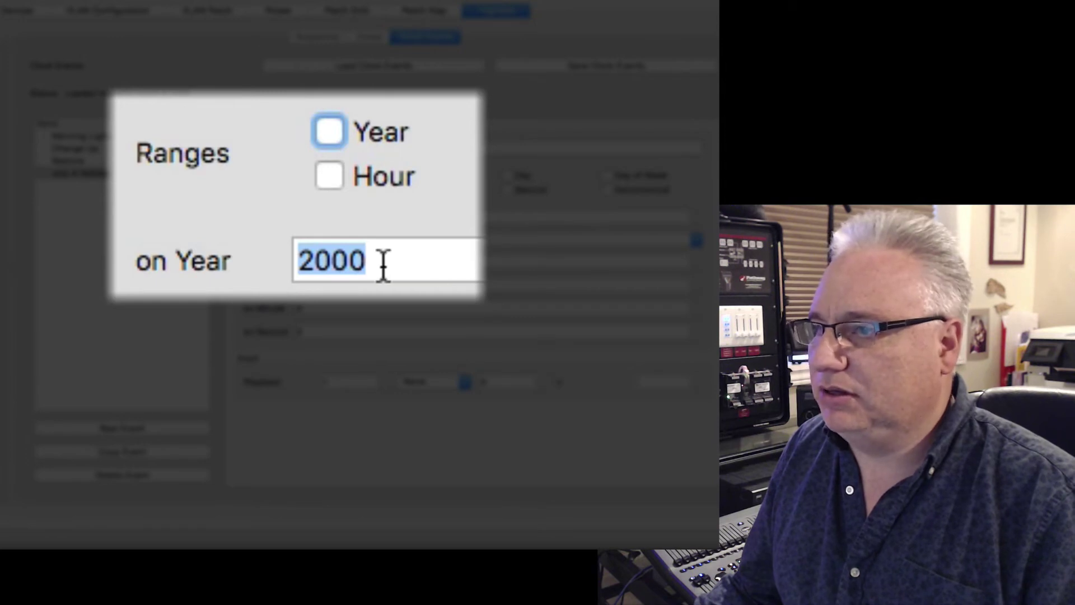
# Enable the Year range for the July 4 Holiday event and set its month to July and its day to 4
pyautogui.click(335, 132)
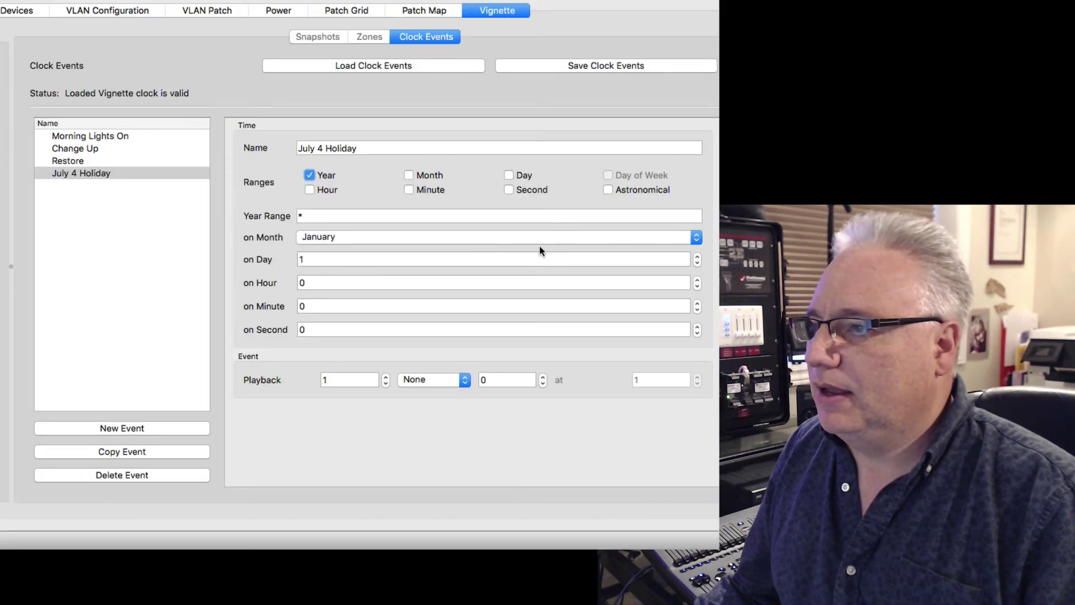
pyautogui.click(670, 240)
pyautogui.click(416, 315)
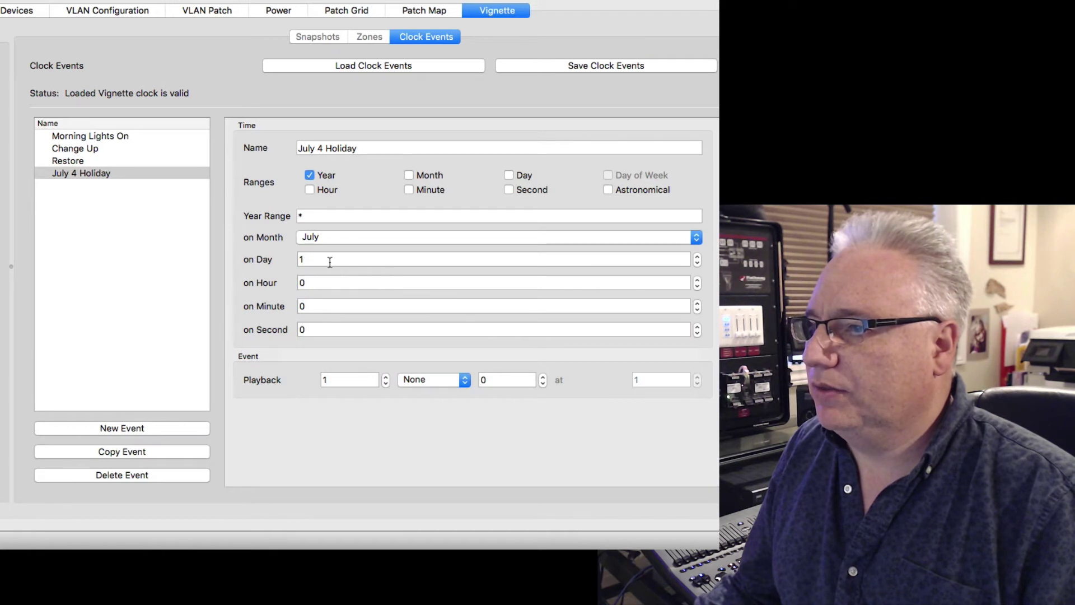
pyautogui.click(330, 261)
pyautogui.click(698, 257)
pyautogui.click(697, 257)
pyautogui.click(698, 257)
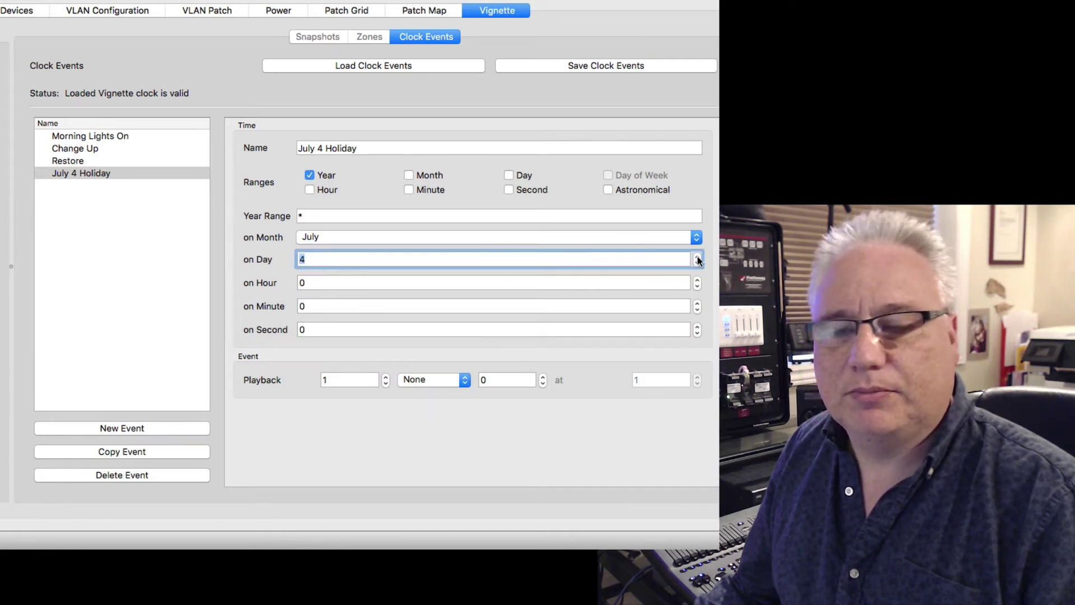
# Set the July 4 Holiday event to run at hour 9
pyautogui.click(354, 284)
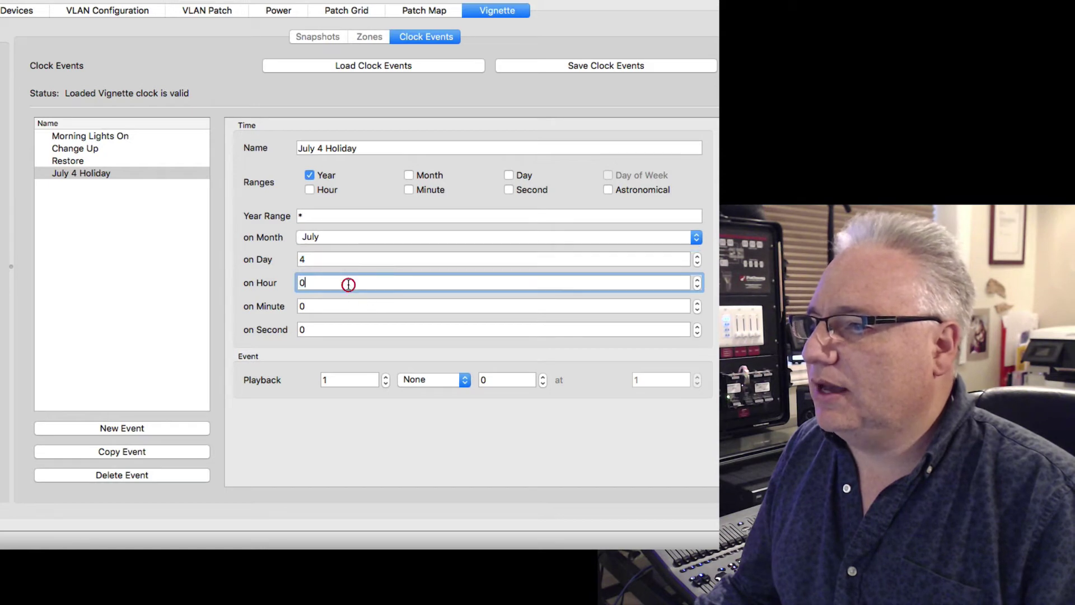
pyautogui.click(252, 270)
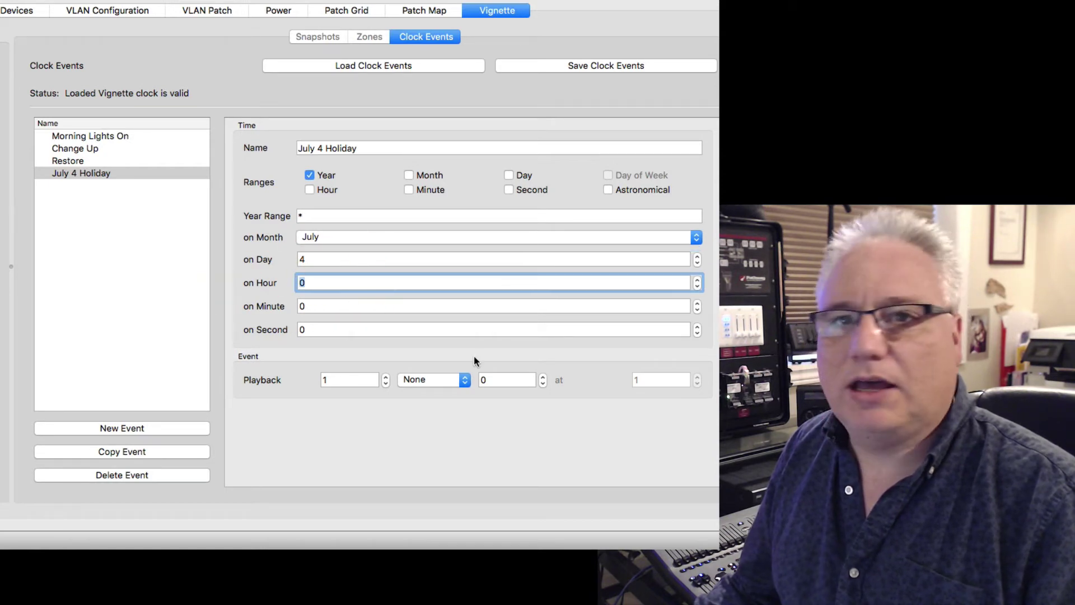
pyautogui.write('9')
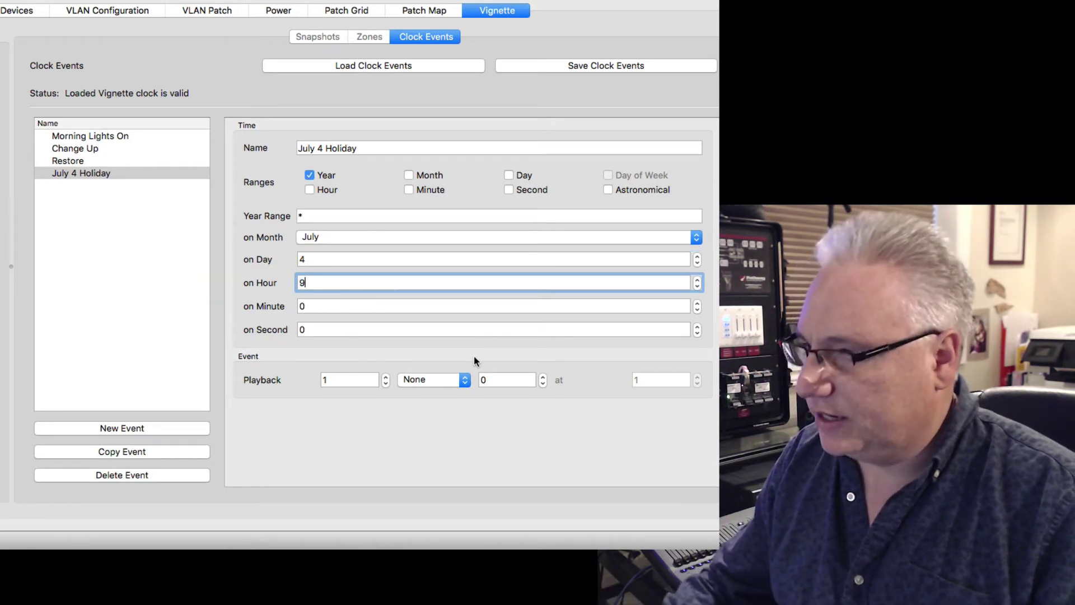
pyautogui.press('Tab')
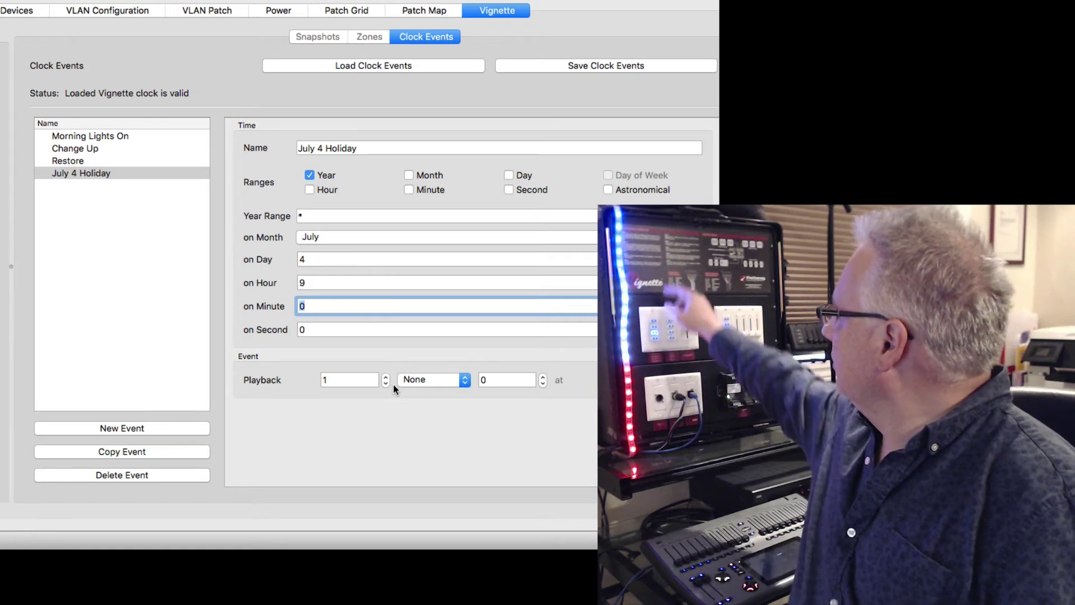
# Have the July 4 Holiday event recall Snapshot 3 on Playback 1, and compare it with the Change Up event
pyautogui.click(361, 380)
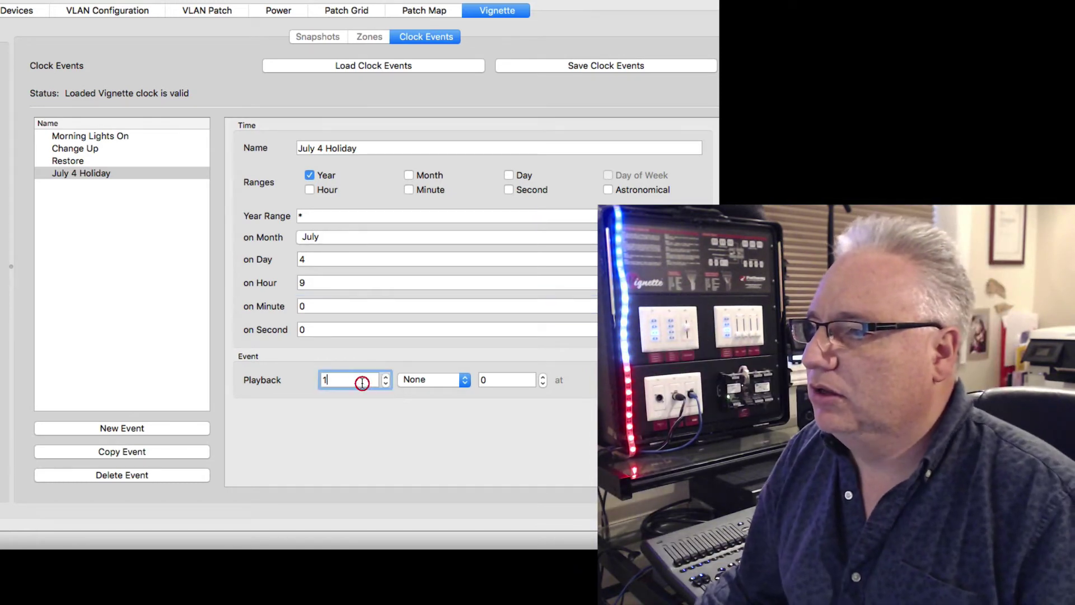
pyautogui.click(446, 381)
pyautogui.click(441, 393)
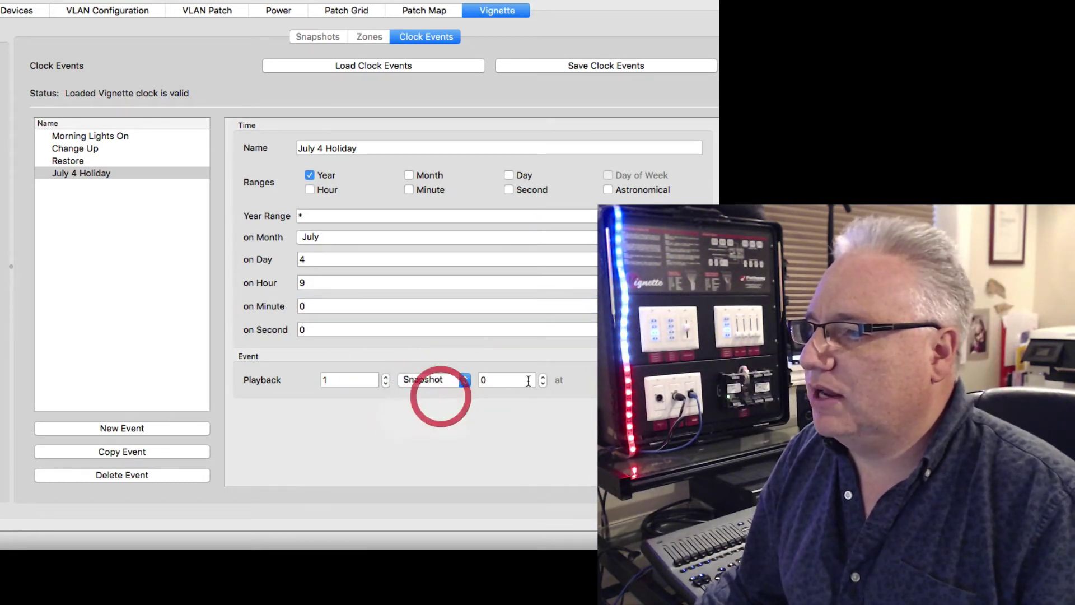
pyautogui.click(542, 377)
pyautogui.click(543, 376)
pyautogui.click(543, 377)
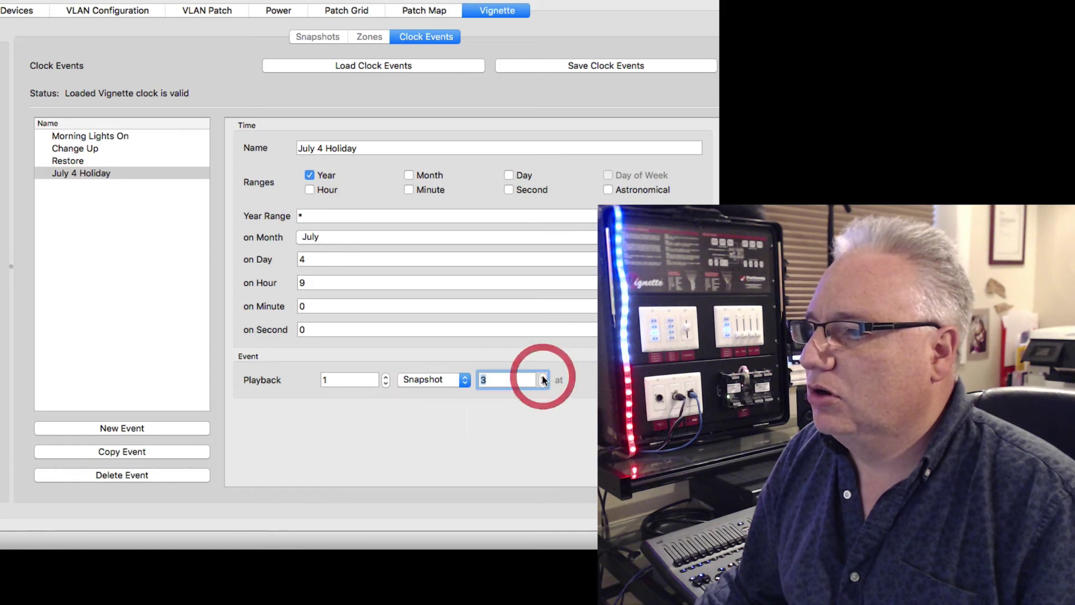
pyautogui.click(519, 376)
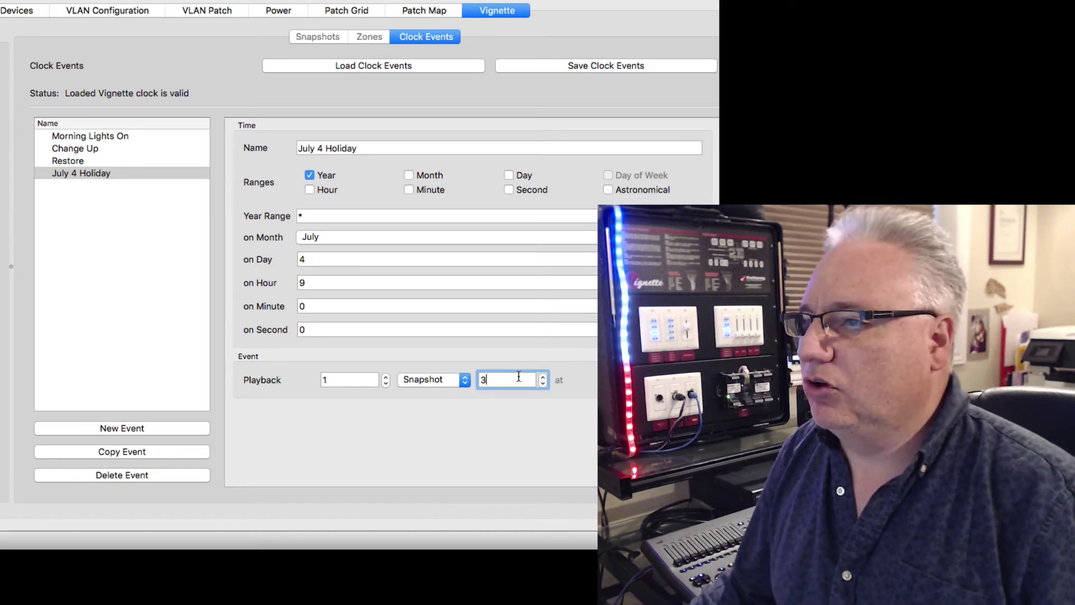
pyautogui.click(80, 149)
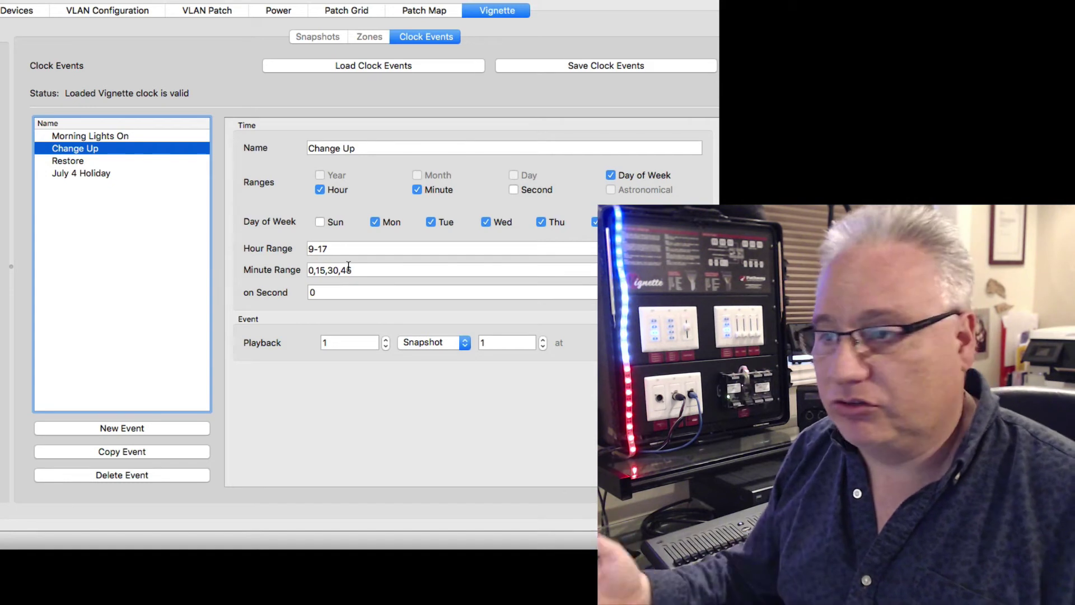
pyautogui.click(104, 172)
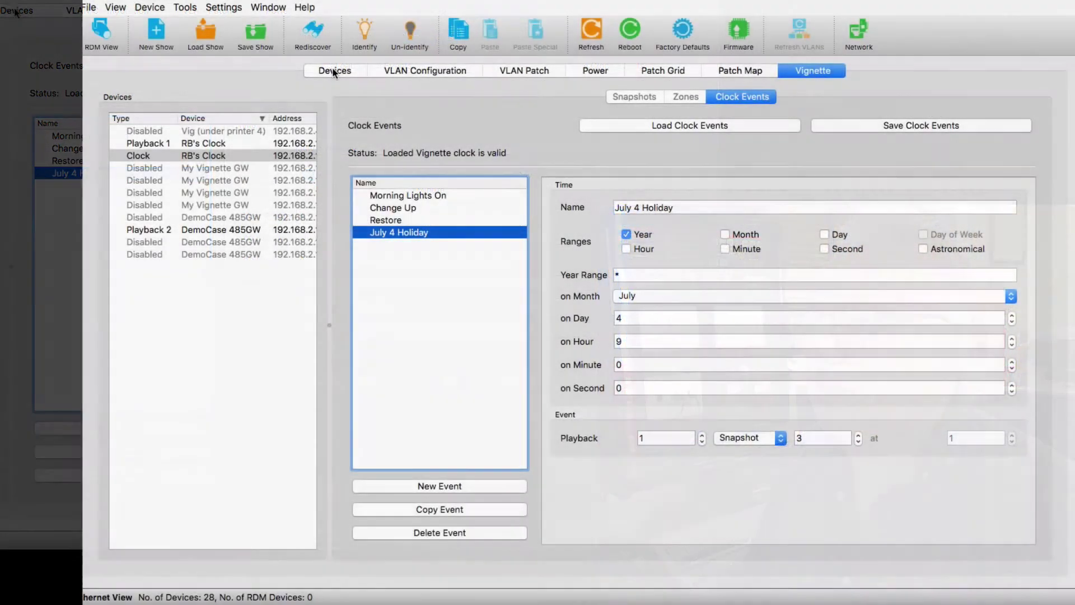
# Show the subdevices of the DemoCase 485GW gateway in the device list and step through them
pyautogui.click(334, 71)
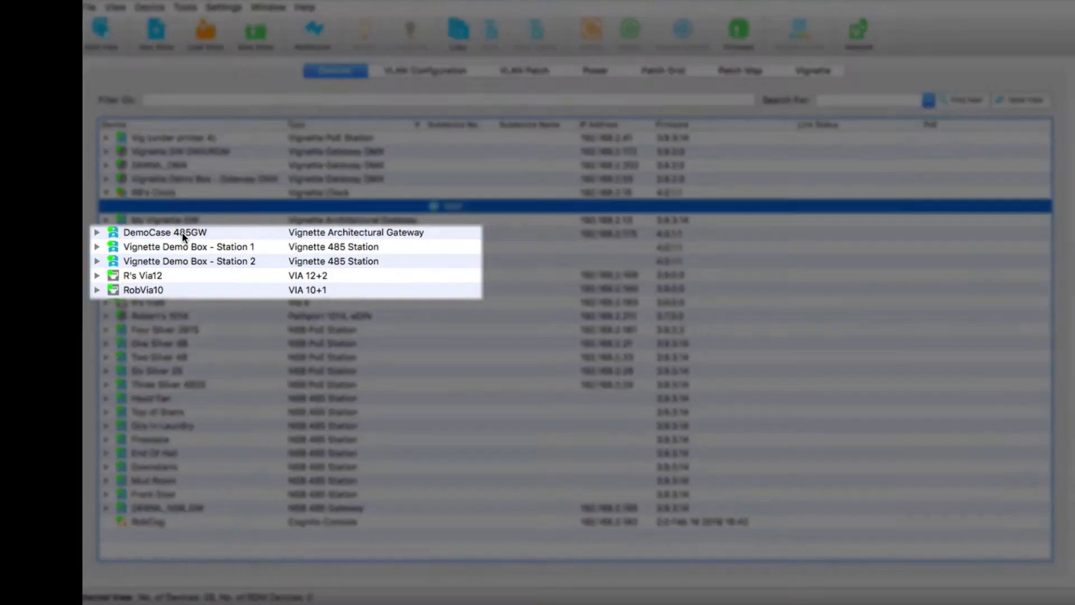
pyautogui.click(180, 233)
pyautogui.click(106, 233)
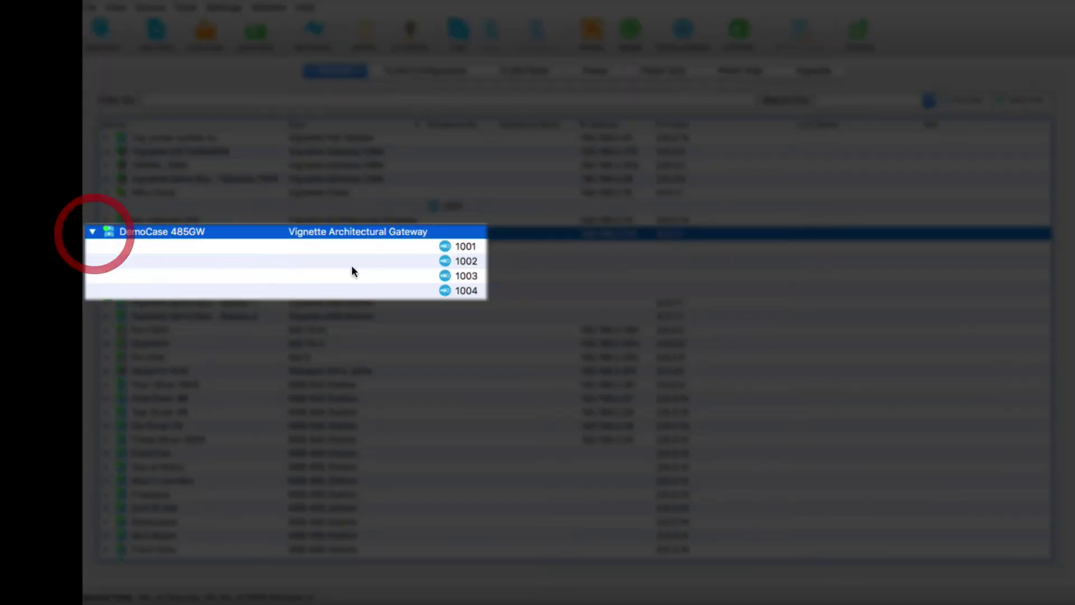
pyautogui.click(453, 244)
pyautogui.press('Down')
pyautogui.press('Down')
pyautogui.press('Down')
pyautogui.press('Up')
pyautogui.press('Up')
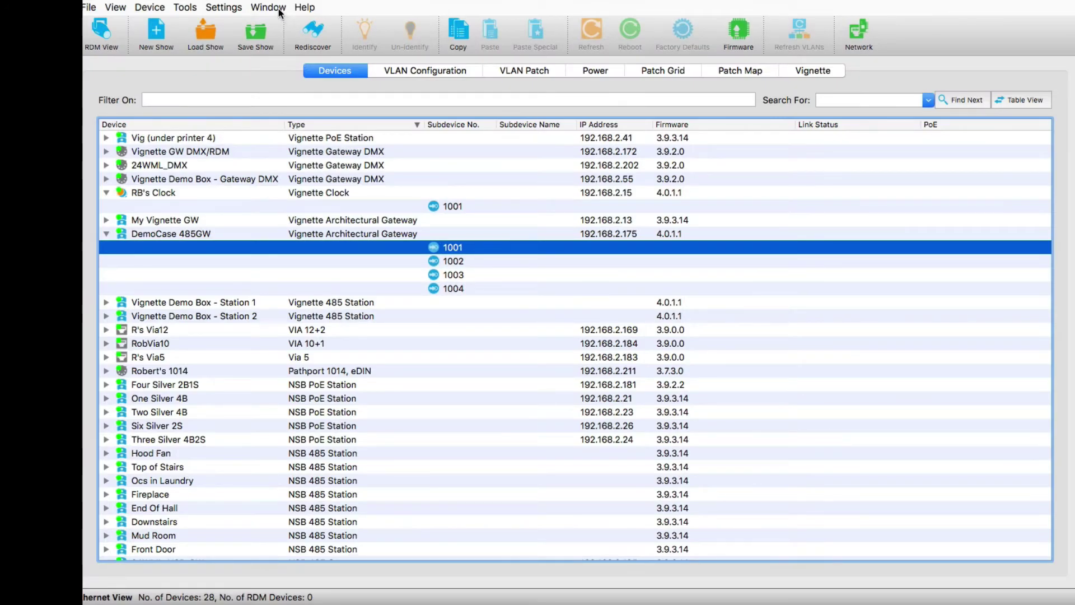
# Open the device properties and compare the output priorities of DemoCase 485GW subdevice 1002 with those of RB's Clock subdevice 1001
pyautogui.click(278, 8)
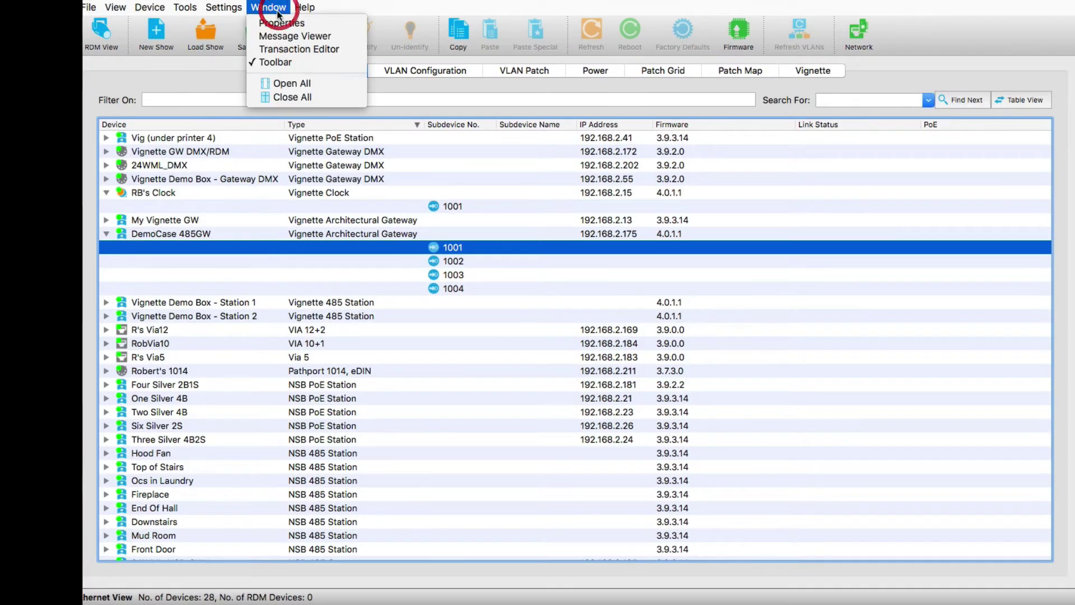
pyautogui.click(281, 23)
pyautogui.click(462, 261)
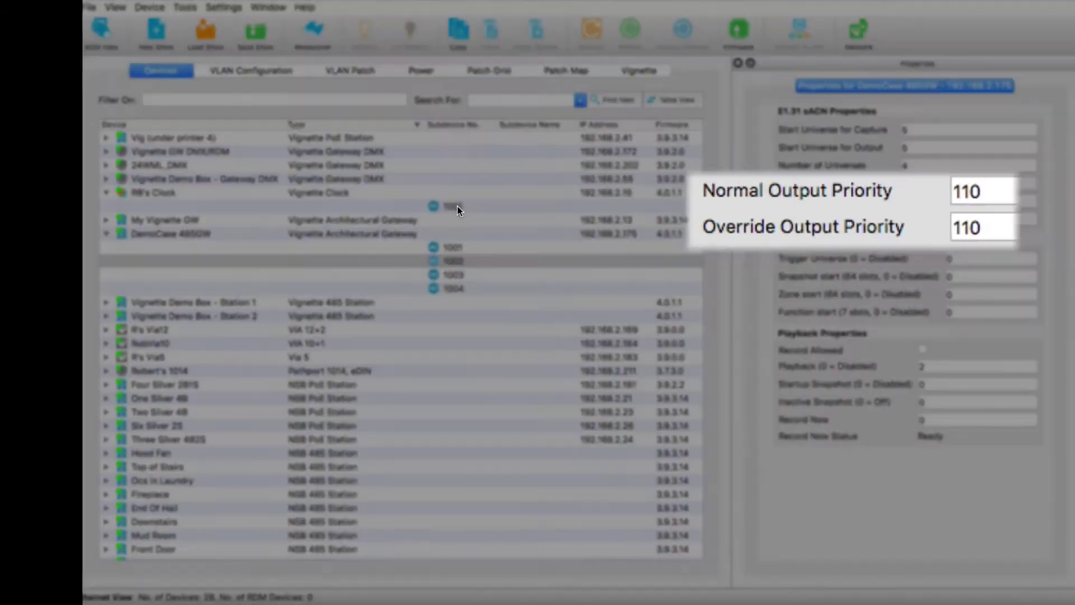
pyautogui.click(458, 206)
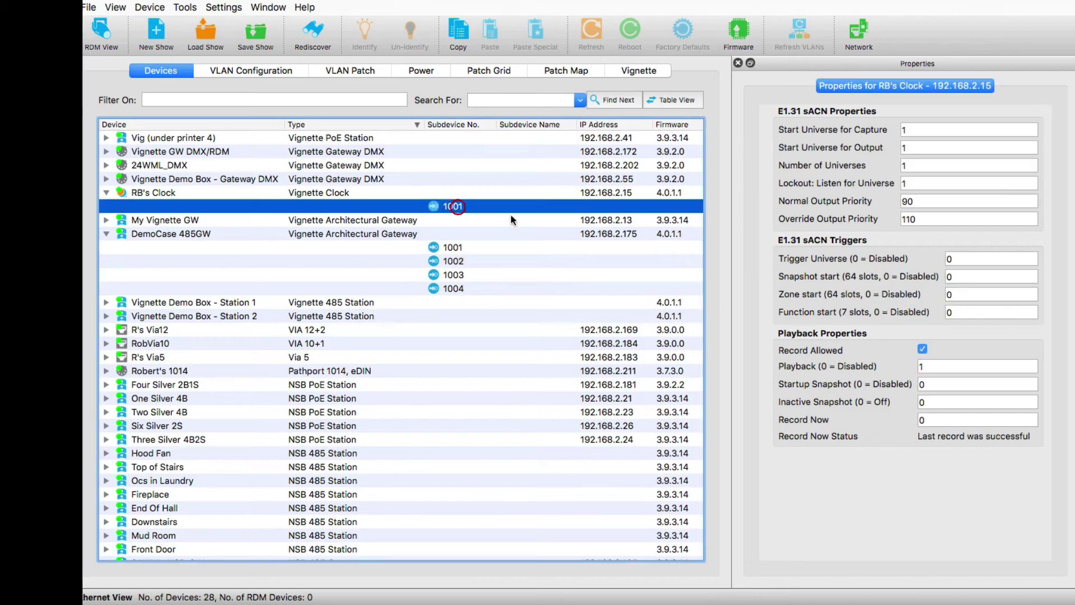
pyautogui.click(923, 202)
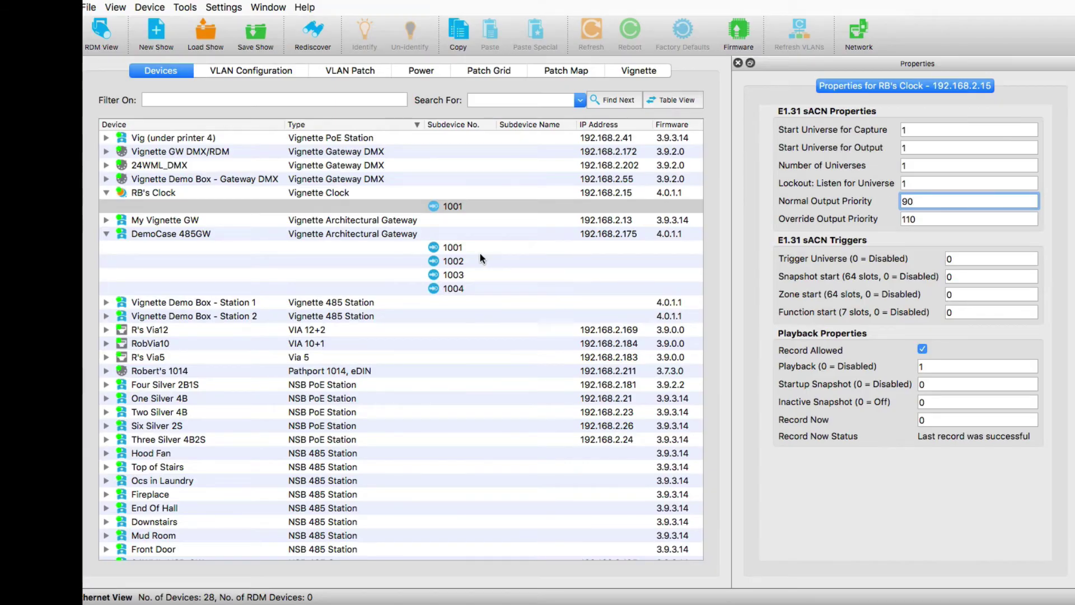
pyautogui.click(462, 261)
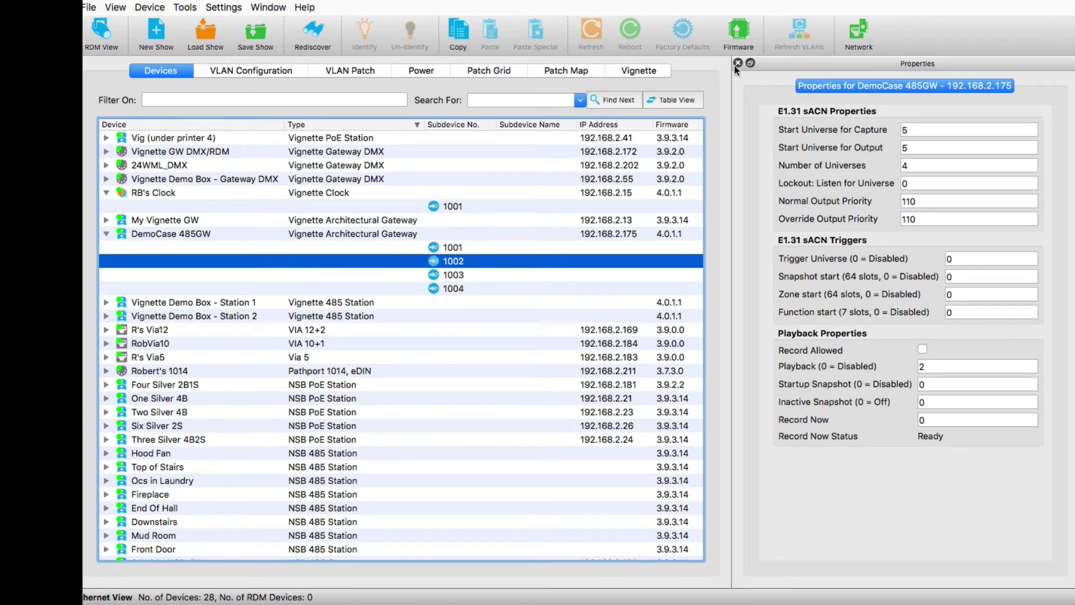
# Close the properties, return to the clock events, and have the July 4 Holiday event recall Snapshot 4 on Playback 2
pyautogui.click(738, 63)
pyautogui.click(815, 71)
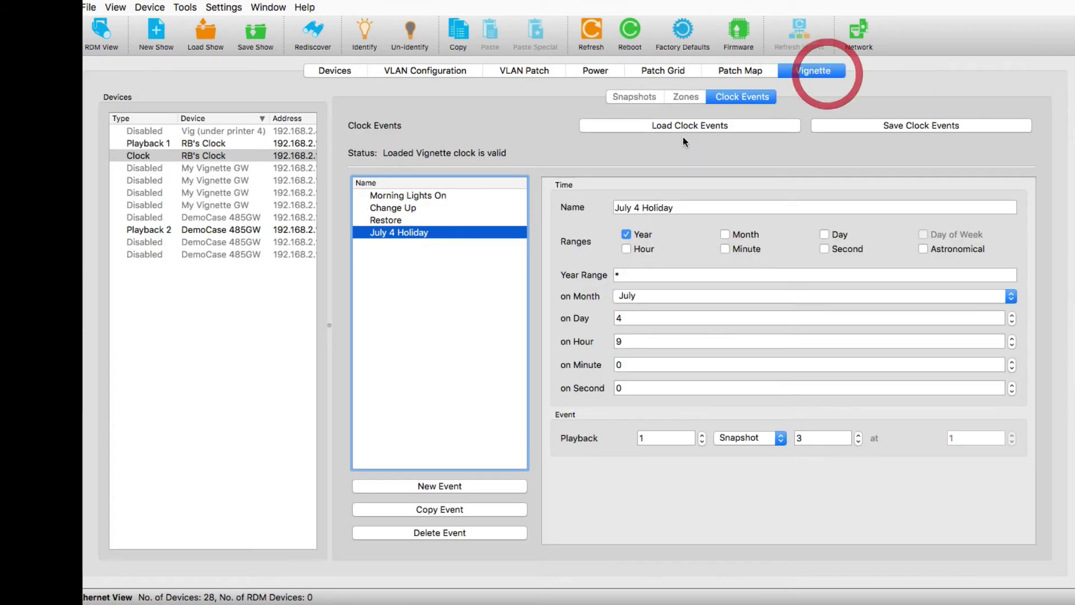
pyautogui.click(702, 435)
pyautogui.click(662, 440)
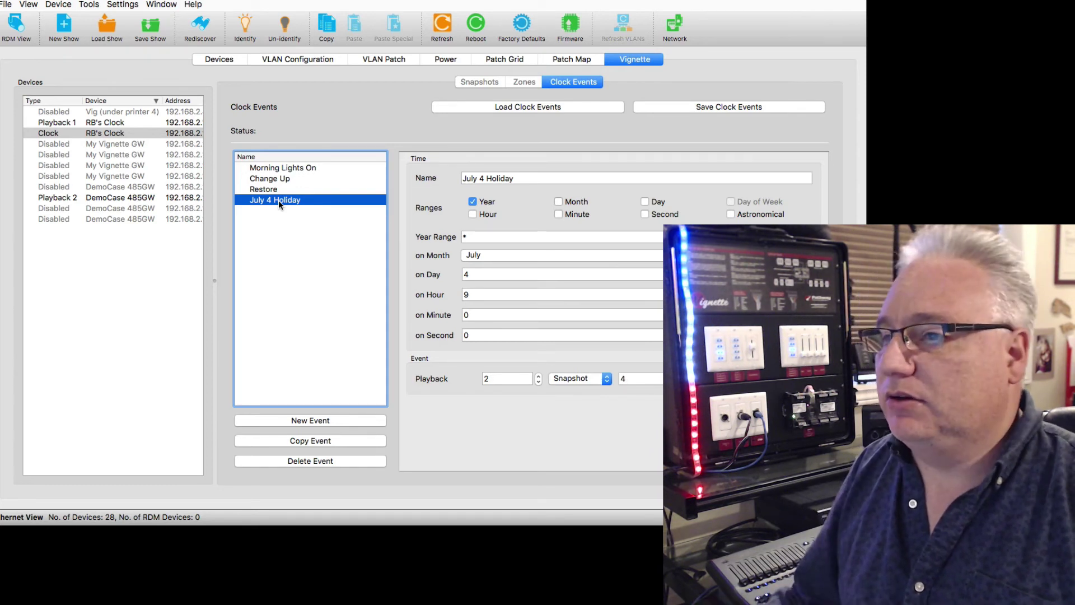
# Copy the July 4 Holiday event and rename the copy July 4 Holiday Off
pyautogui.click(325, 442)
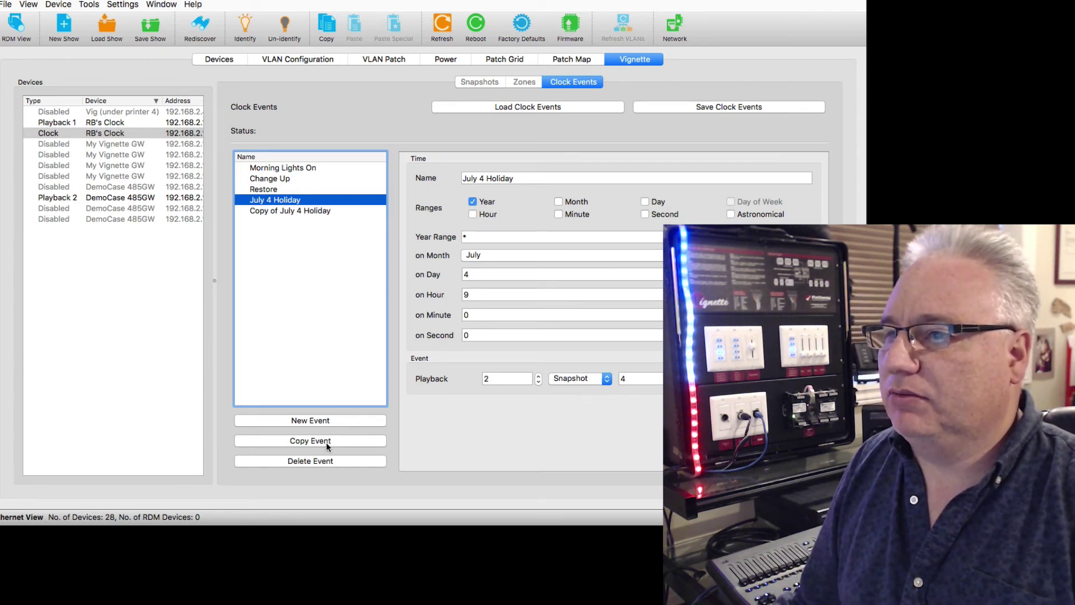
pyautogui.click(319, 214)
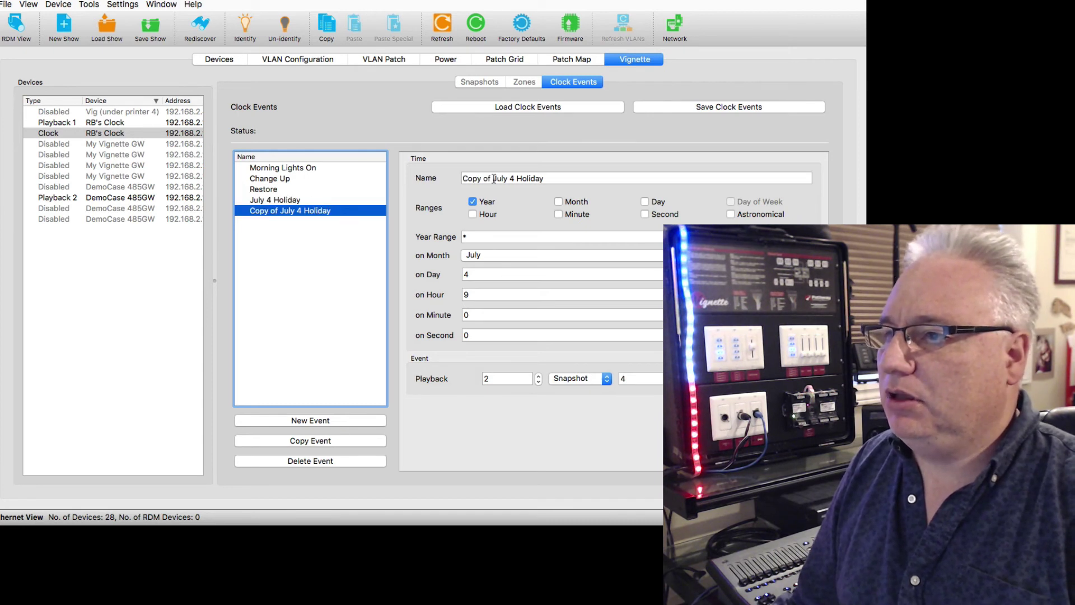
pyautogui.click(448, 177)
pyautogui.press('Left')
pyautogui.press('Delete')
pyautogui.press('Delete')
pyautogui.press('Delete')
pyautogui.press('Delete')
pyautogui.press('Delete')
pyautogui.press('Delete')
pyautogui.press('Delete')
pyautogui.press('Delete')
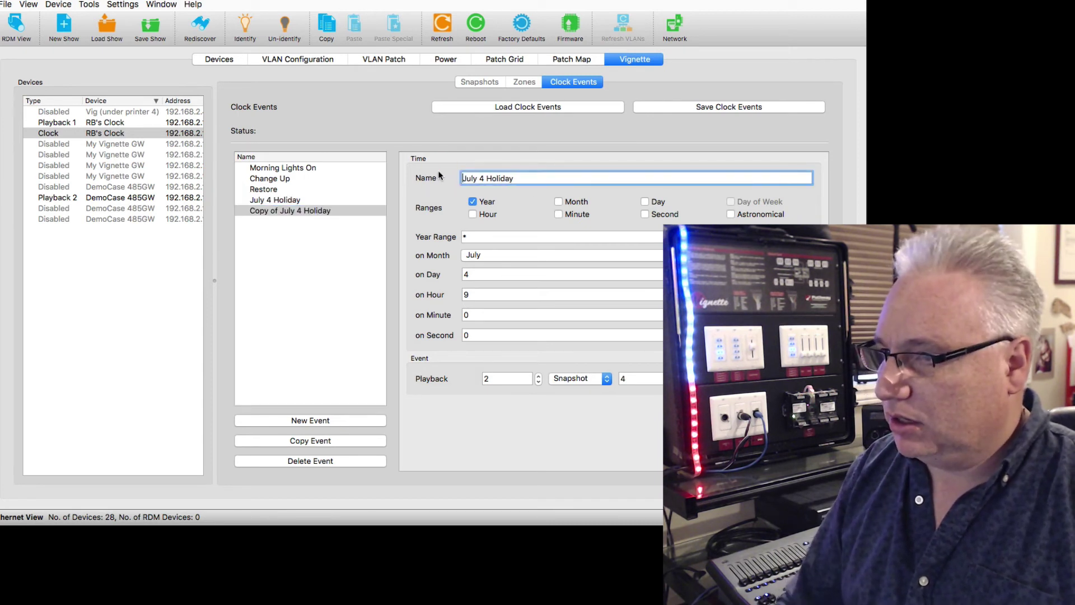
pyautogui.click(519, 177)
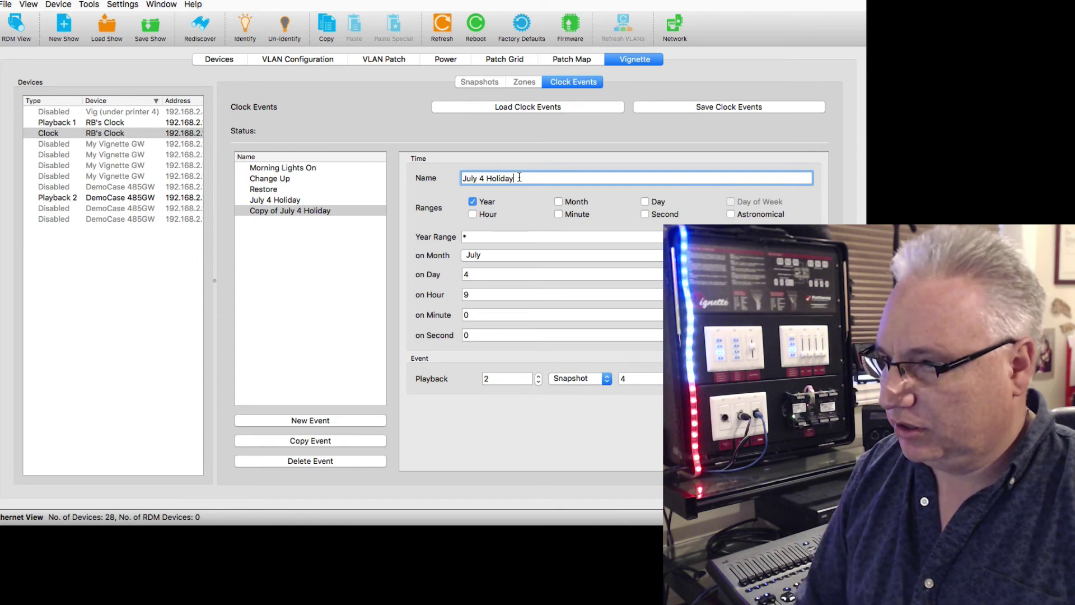
pyautogui.write('Off')
pyautogui.press('Return')
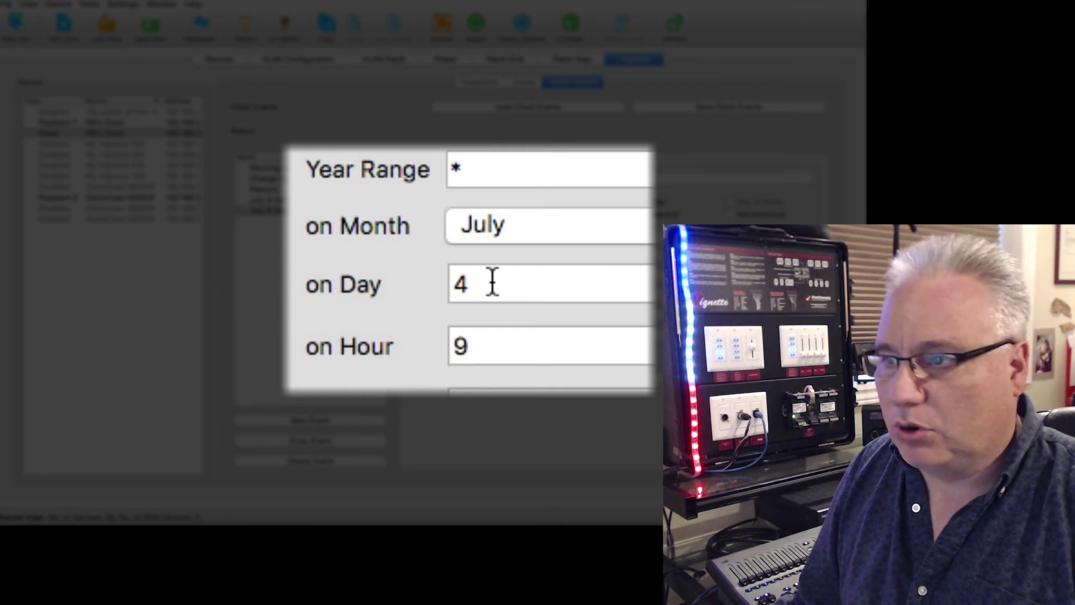
# Set the July 4 Holiday Off event to run at hour 17
pyautogui.click(485, 340)
pyautogui.write('1')
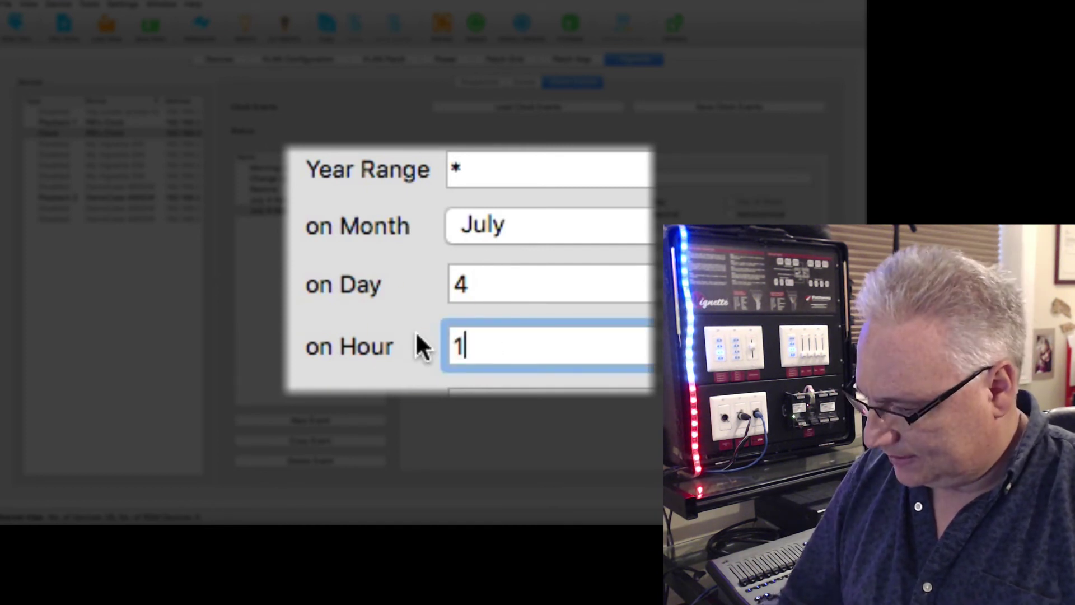
pyautogui.write('7')
pyautogui.press('Tab')
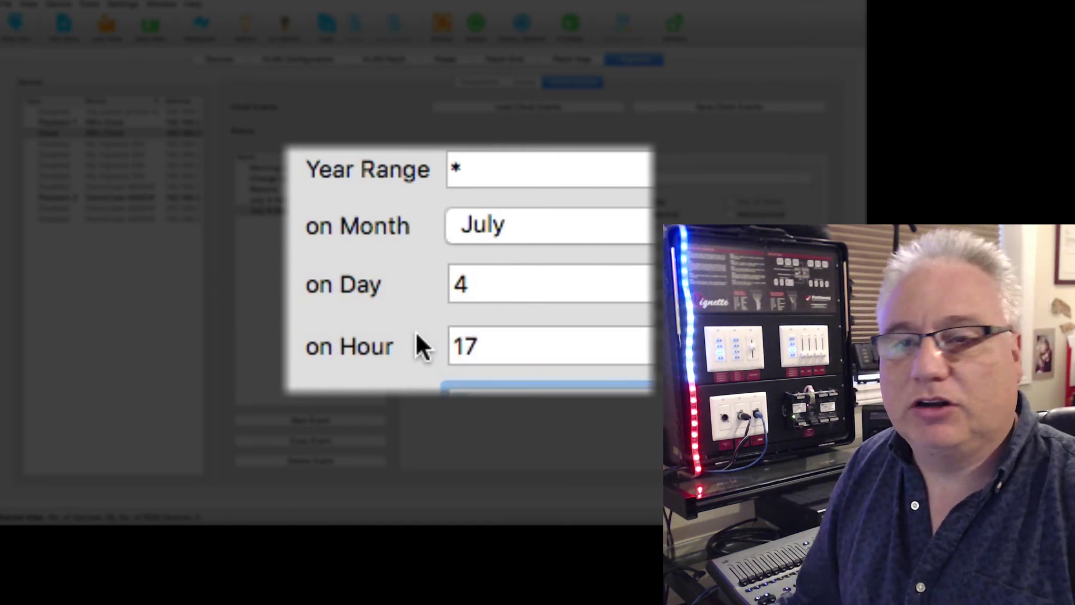
pyautogui.press('Tab')
pyautogui.press('Tab')
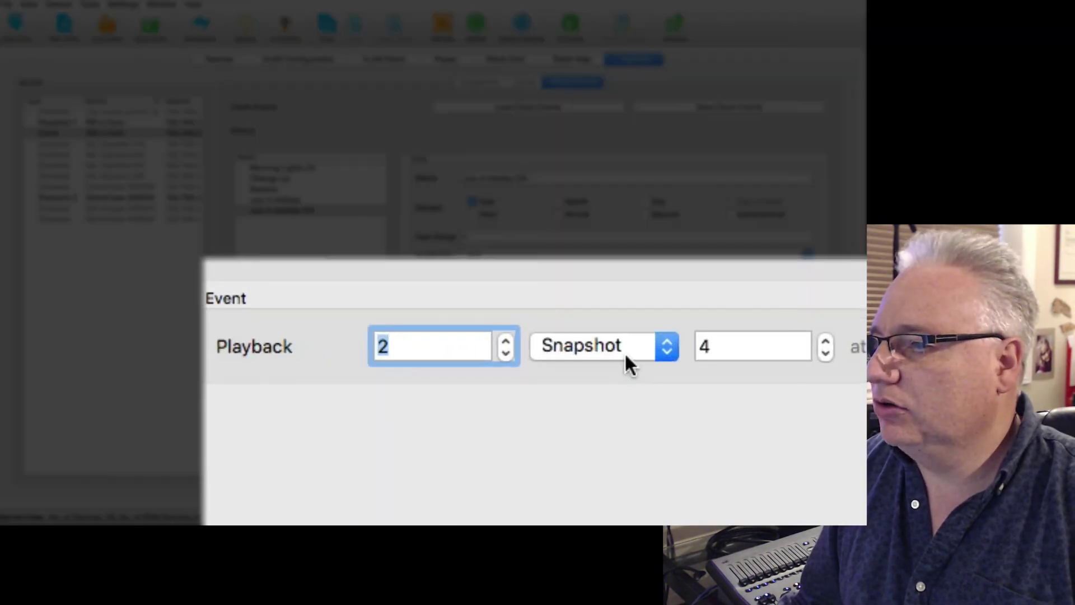
# Change the July 4 Holiday Off event's action on Playback 2 from a snapshot recall to Goto inactive
pyautogui.click(590, 380)
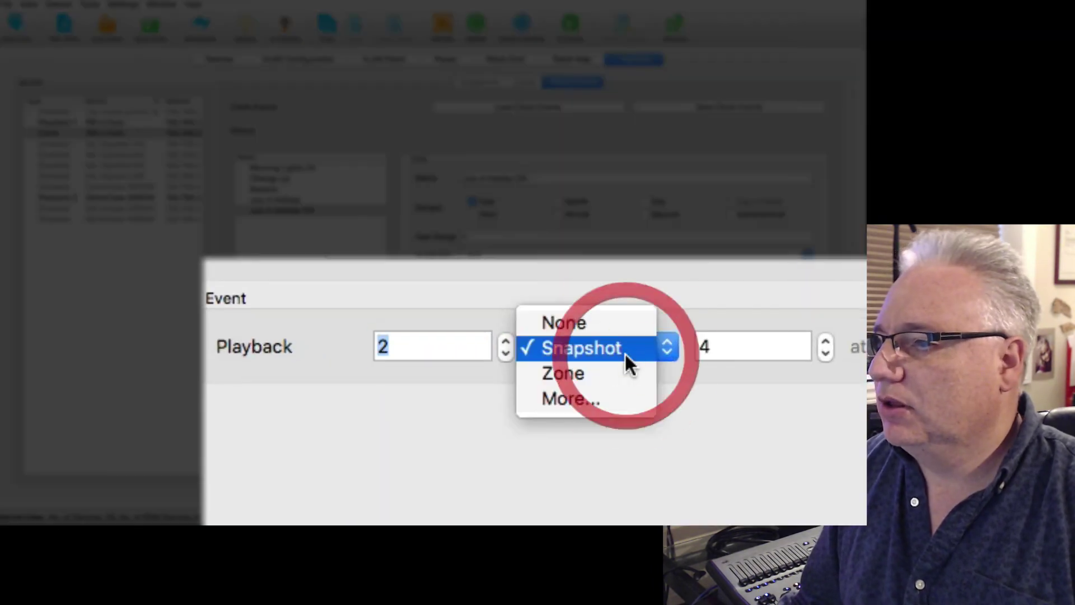
pyautogui.click(623, 390)
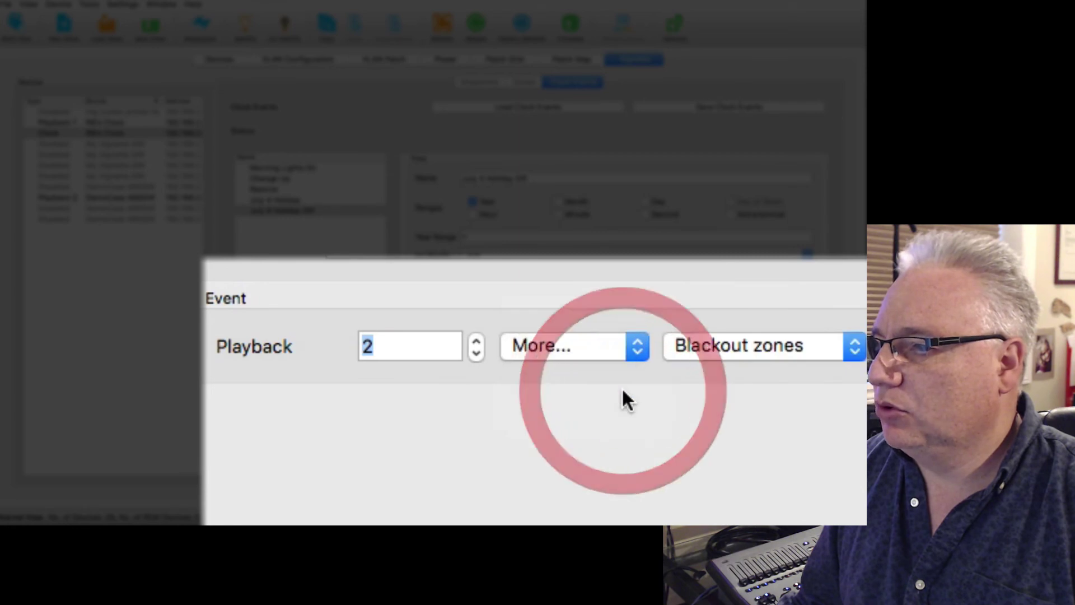
pyautogui.click(725, 340)
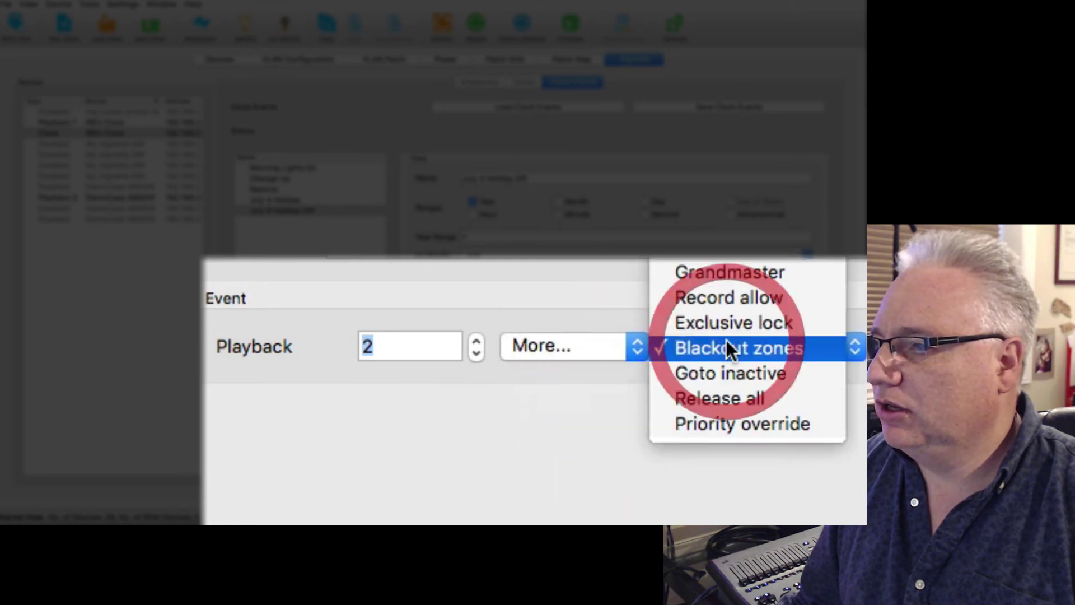
pyautogui.click(738, 372)
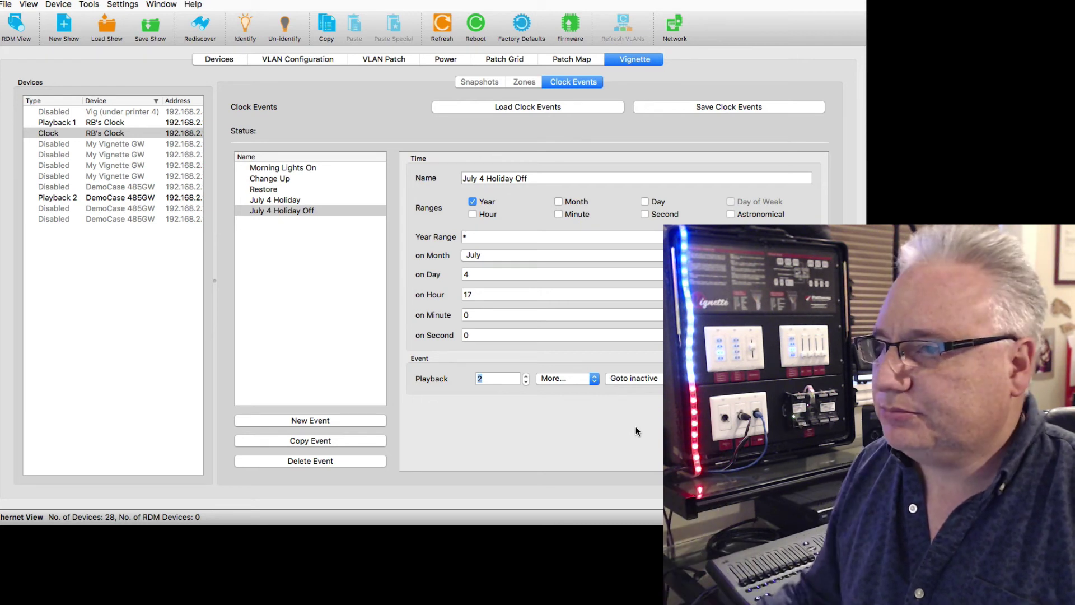
# Review the July 4 Holiday event, add a new clock event, and name it Christmas
pyautogui.click(290, 200)
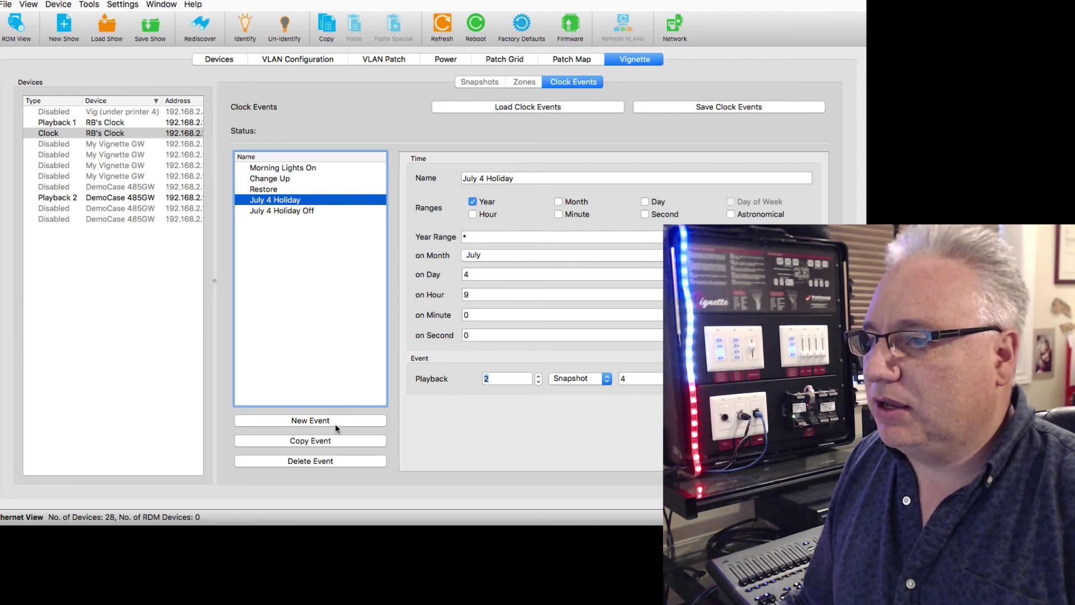
pyautogui.click(276, 222)
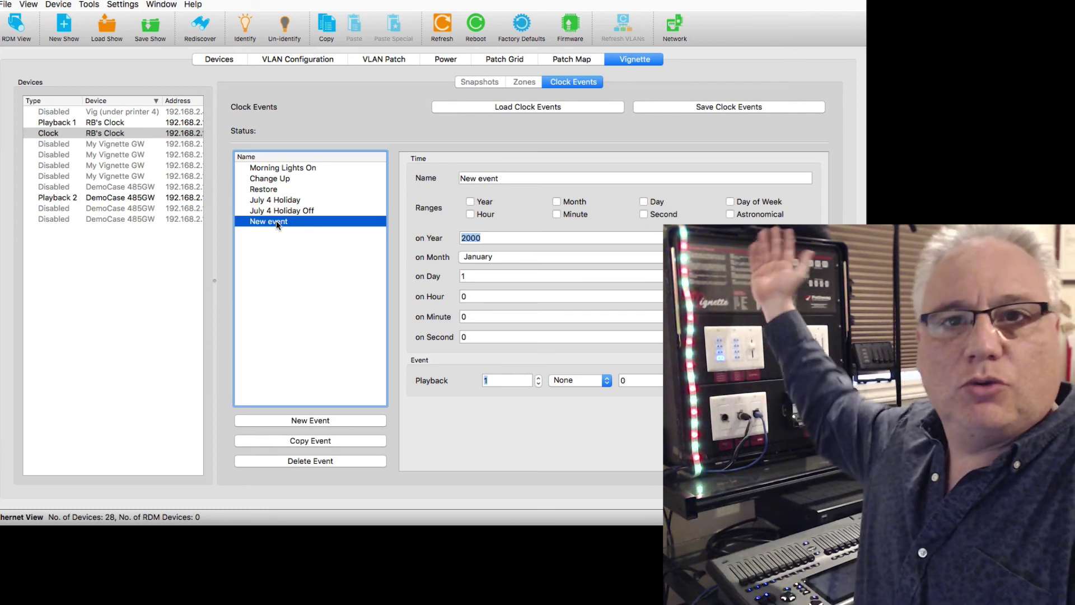
pyautogui.tripleClick(523, 177)
pyautogui.write('Christ')
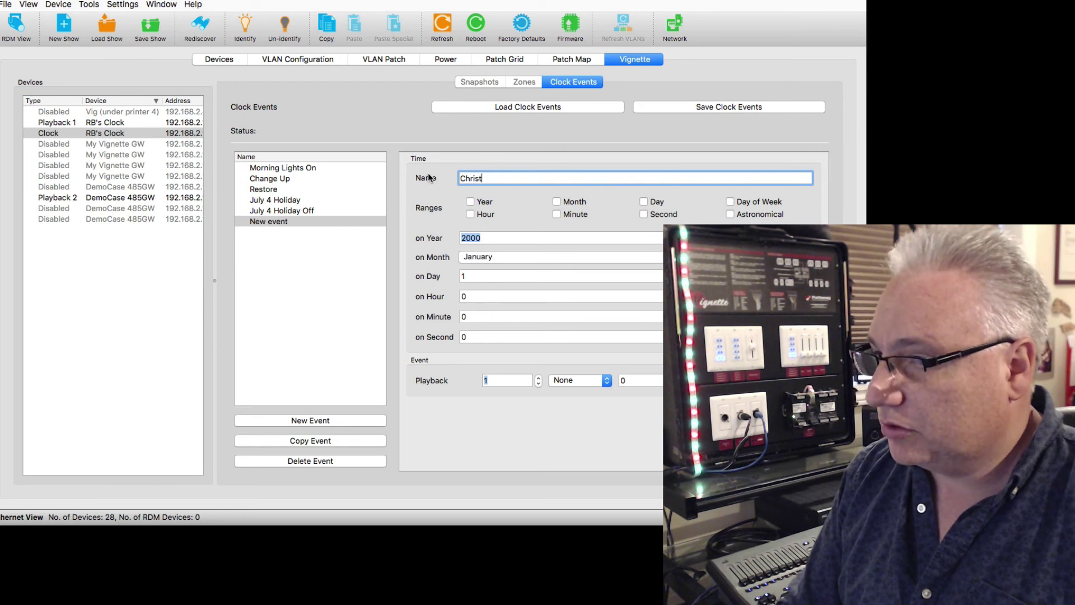
pyautogui.write('mas')
pyautogui.press('Return')
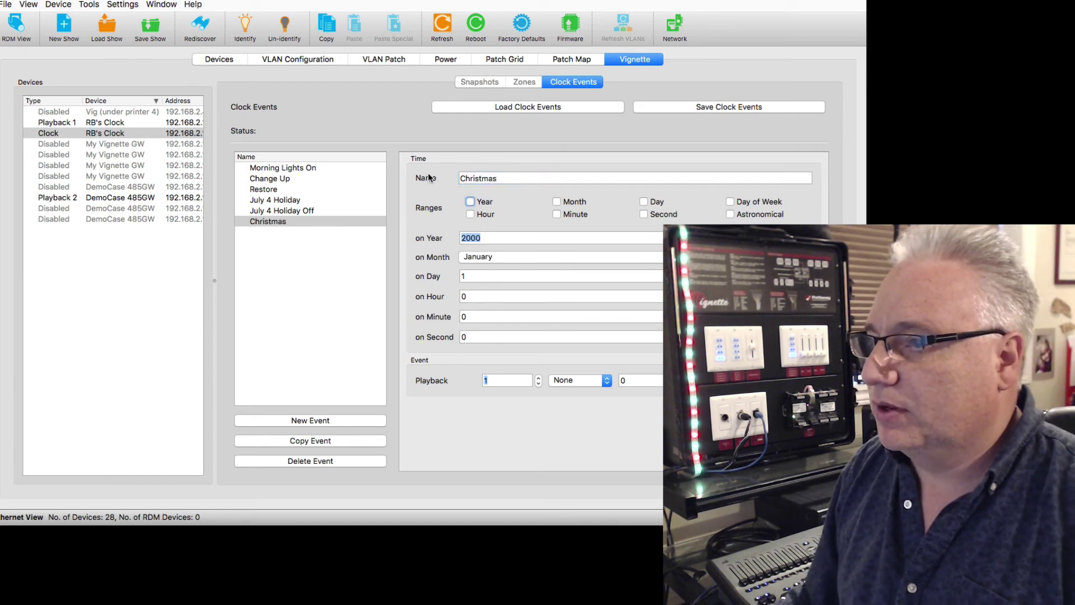
# Enable the Year range for the Christmas event and set its month to December
pyautogui.click(472, 201)
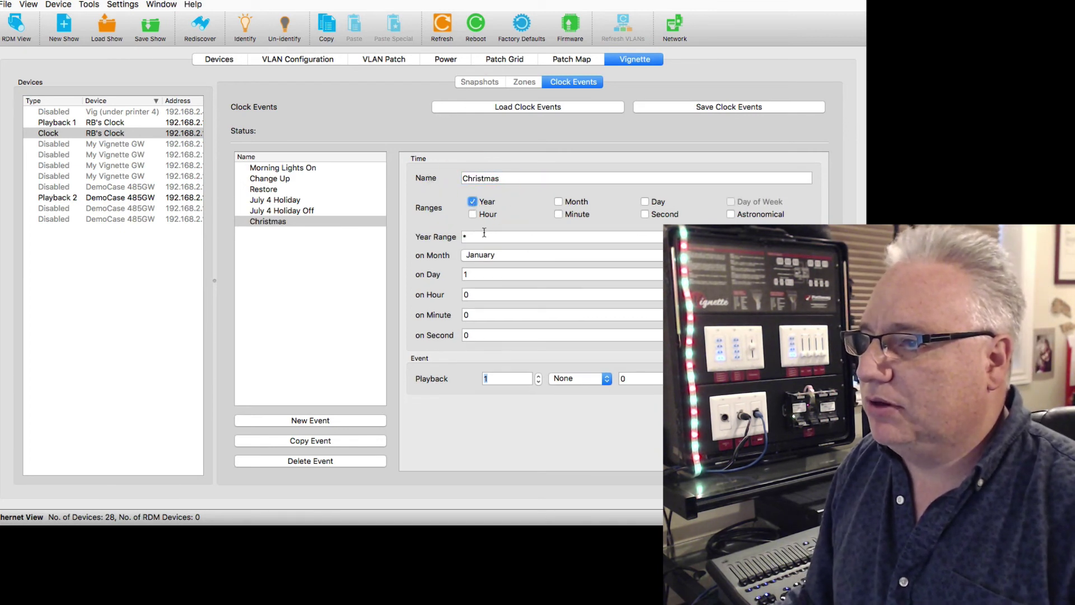
pyautogui.click(500, 255)
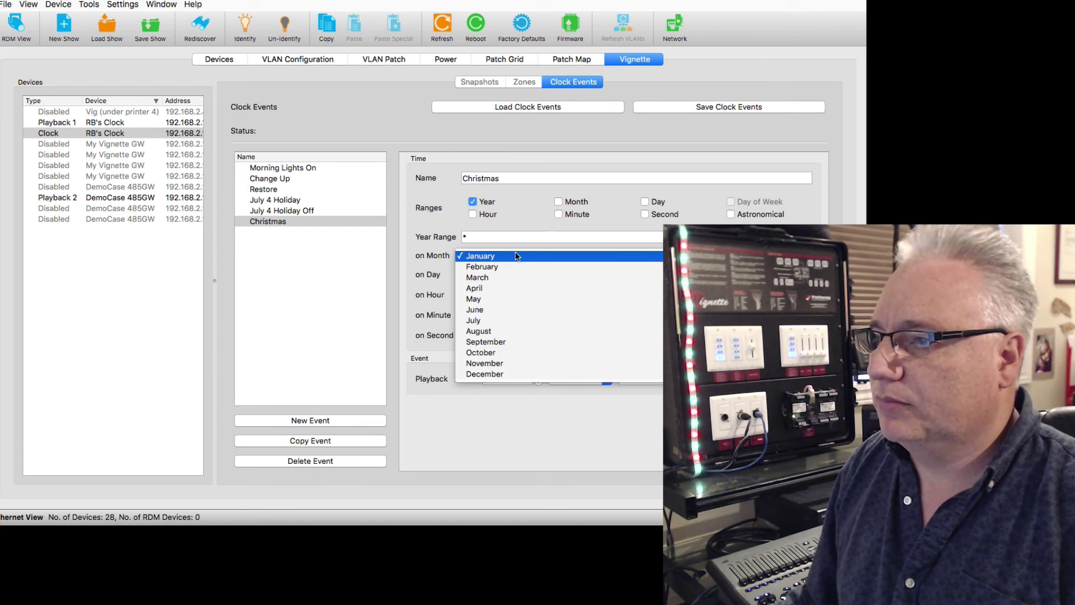
pyautogui.click(521, 373)
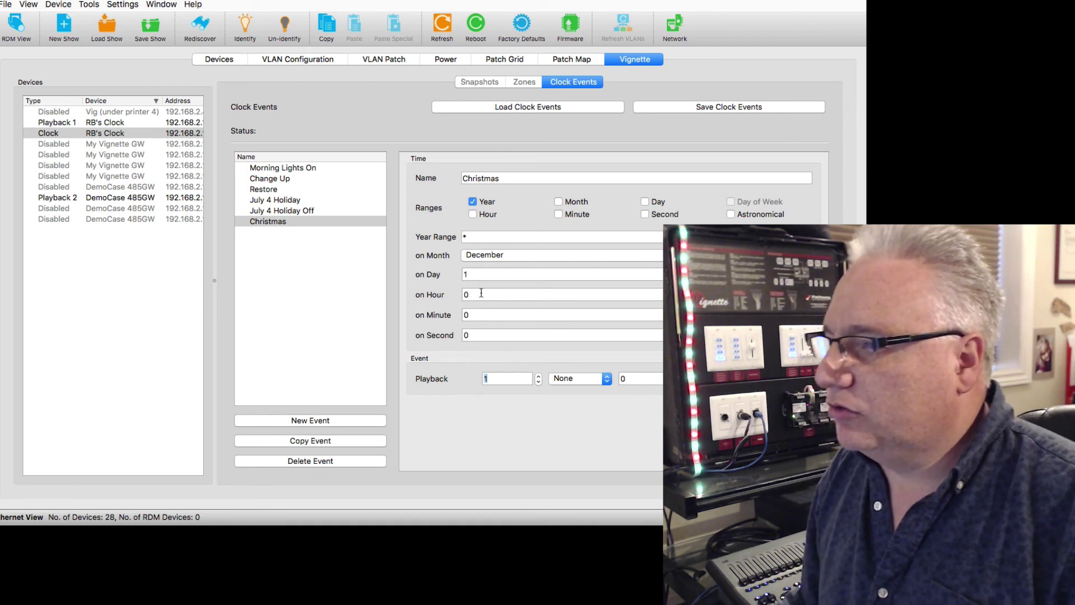
# Enable the Day range for the Christmas event and set it to days 1-24
pyautogui.click(476, 274)
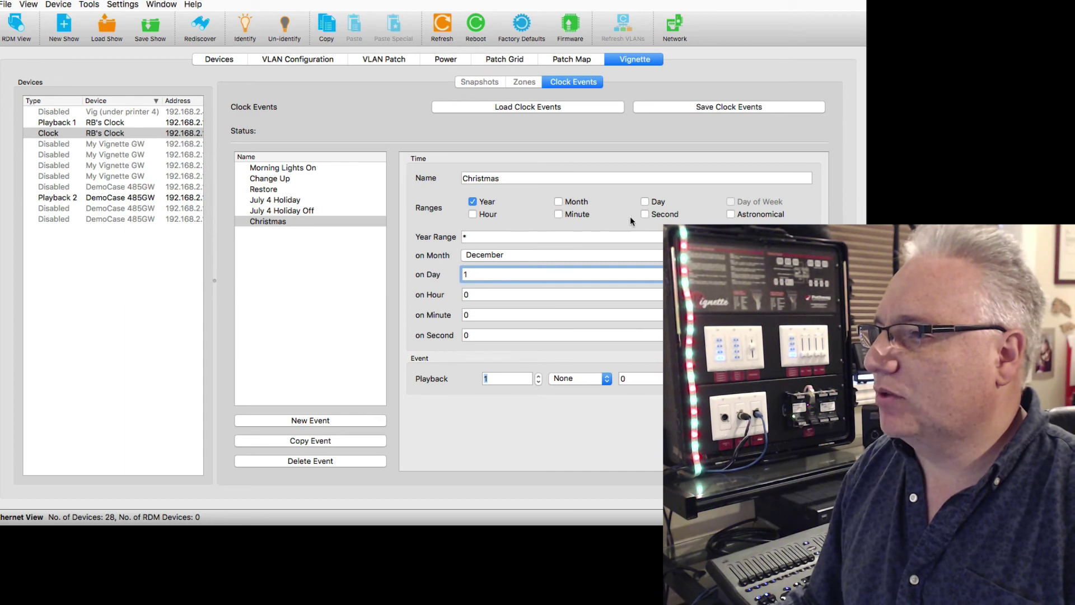
pyautogui.click(645, 201)
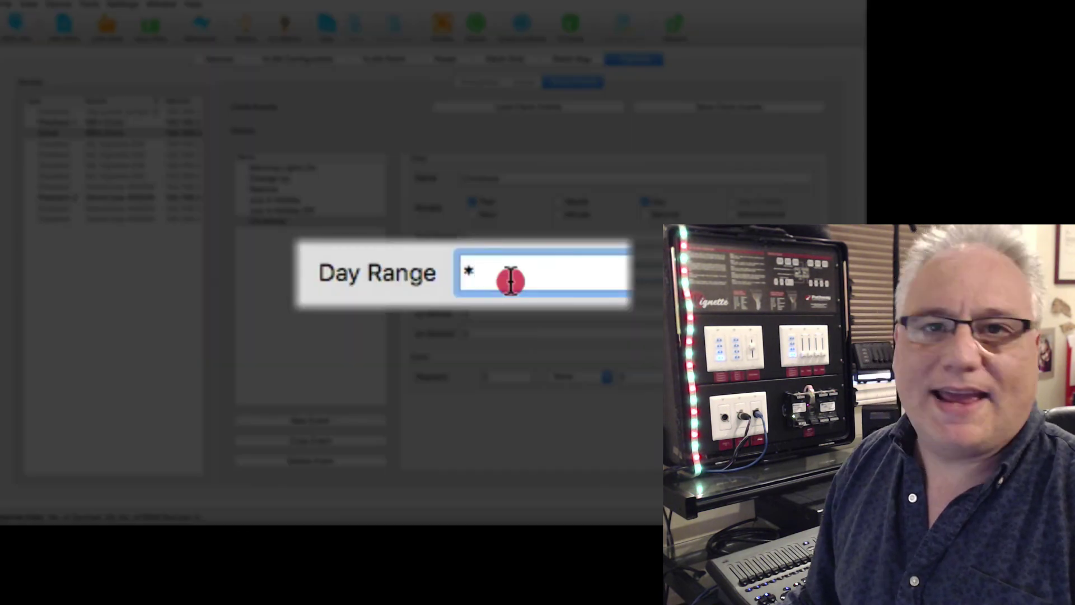
pyautogui.moveTo(511, 280); pyautogui.dragTo(404, 271)
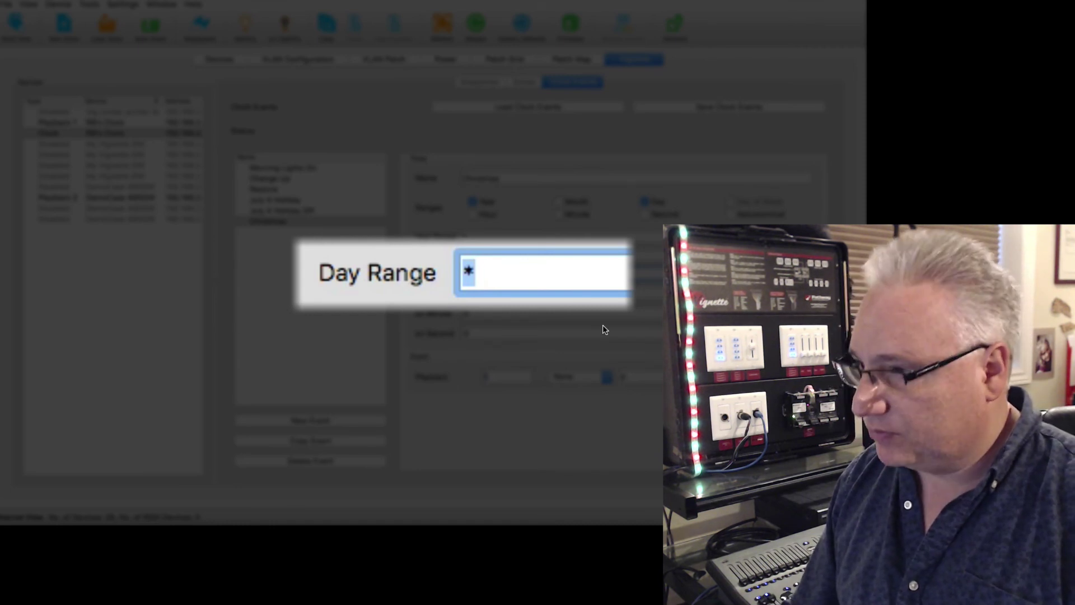
pyautogui.write('1-24')
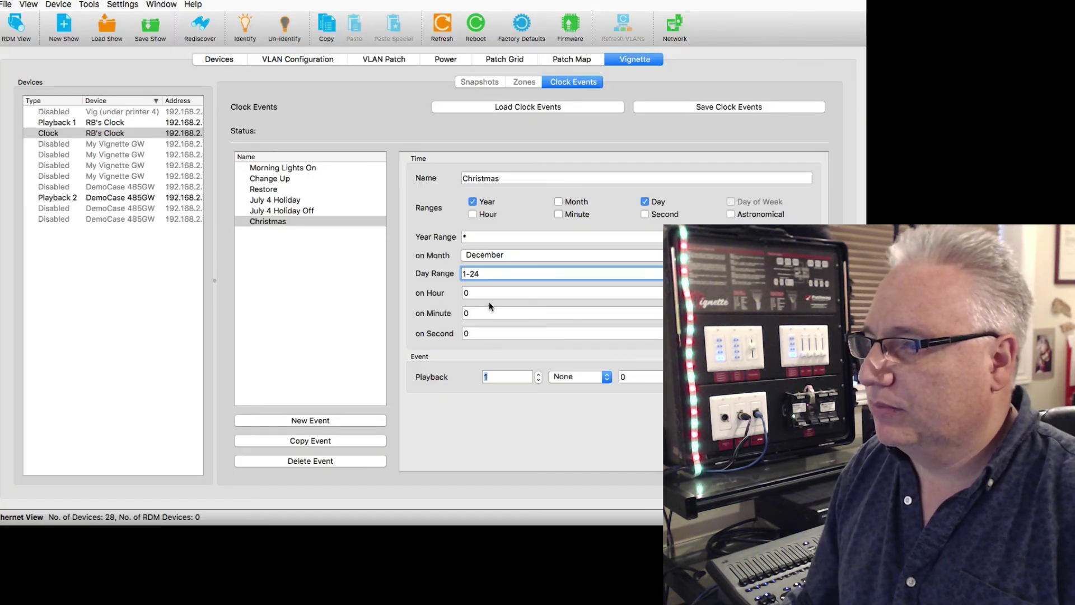
# Set the Christmas event to run at hour 9
pyautogui.click(462, 291)
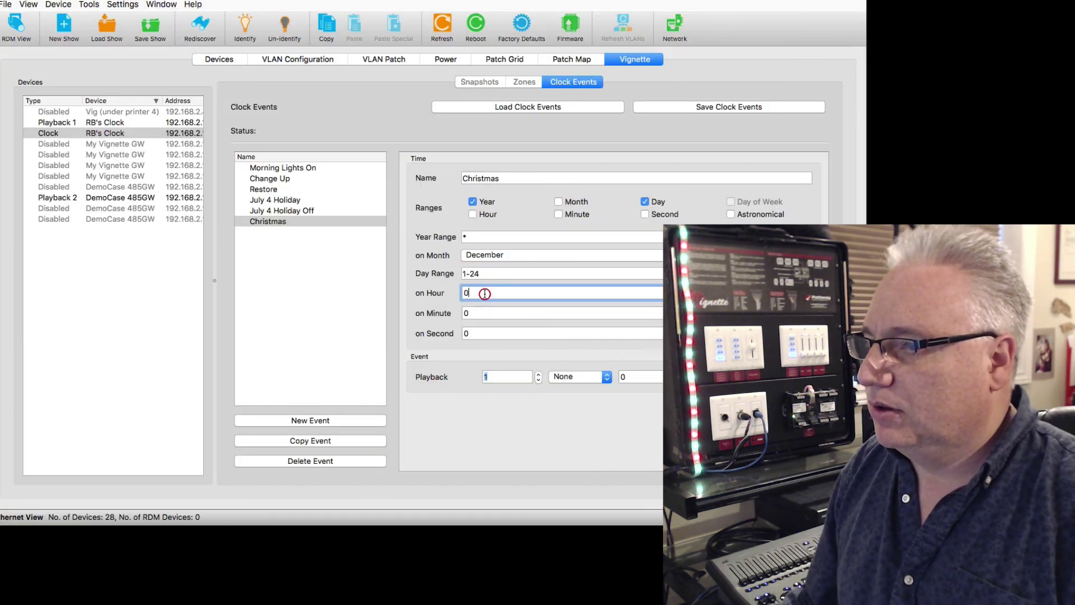
pyautogui.write('9')
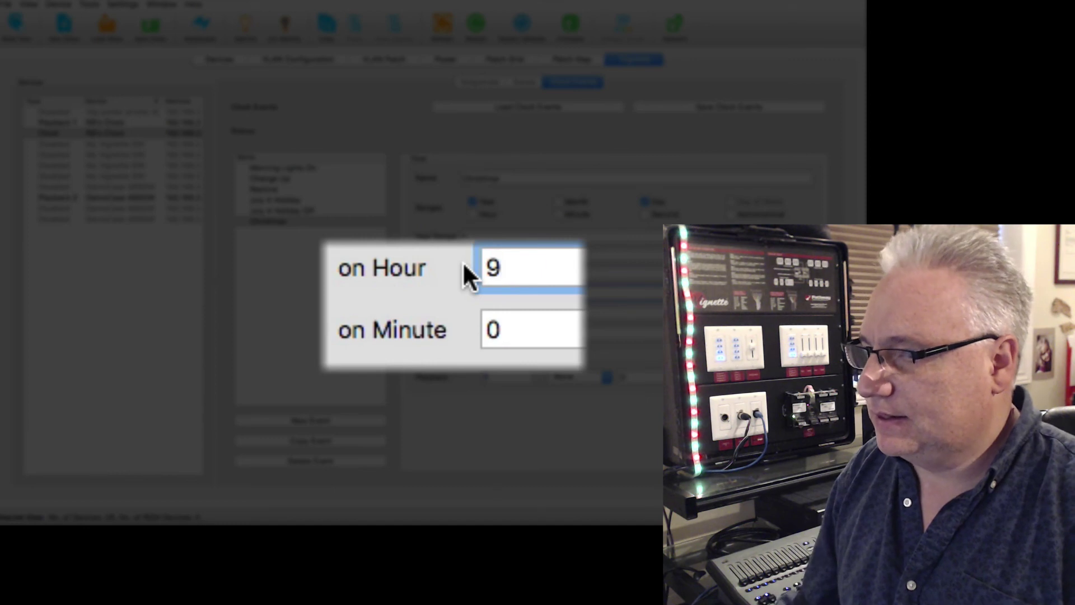
pyautogui.press('Tab')
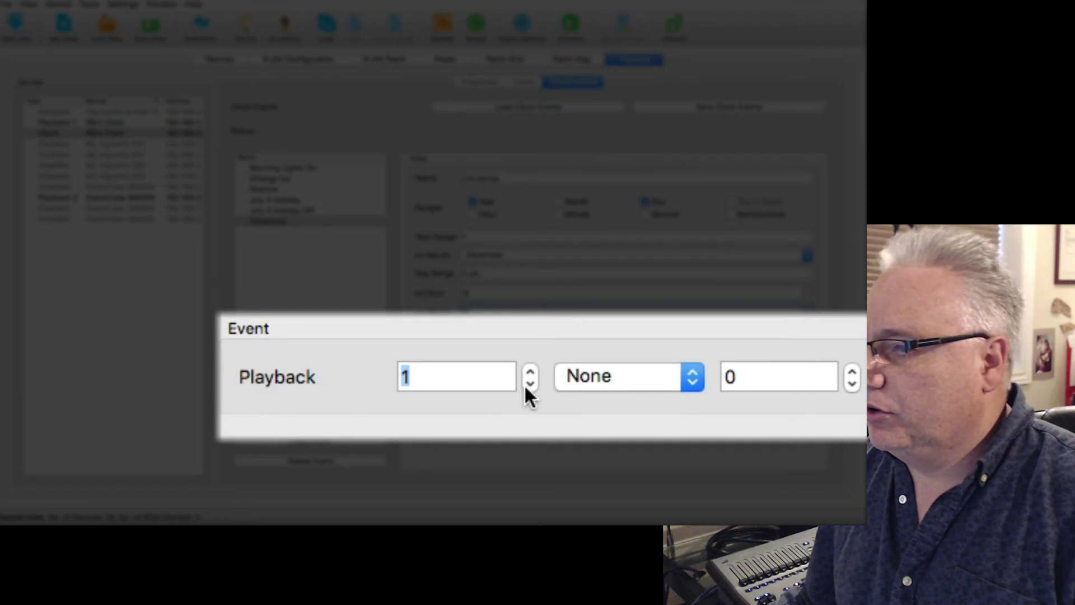
# Set the Christmas event to recall Snapshot 4 on Playback 2, and save the clock events
pyautogui.click(538, 373)
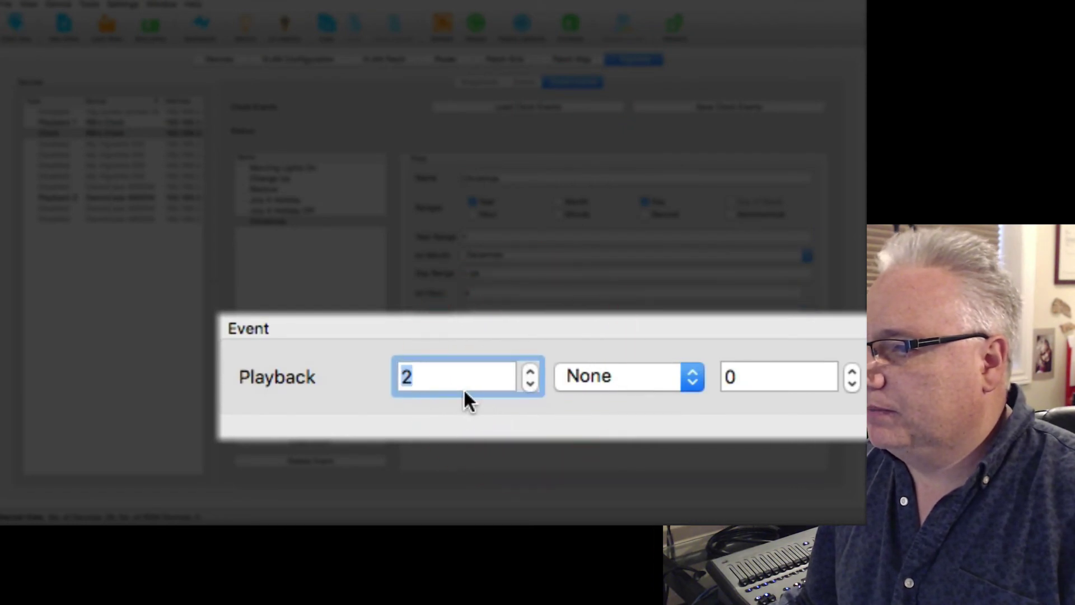
pyautogui.click(699, 374)
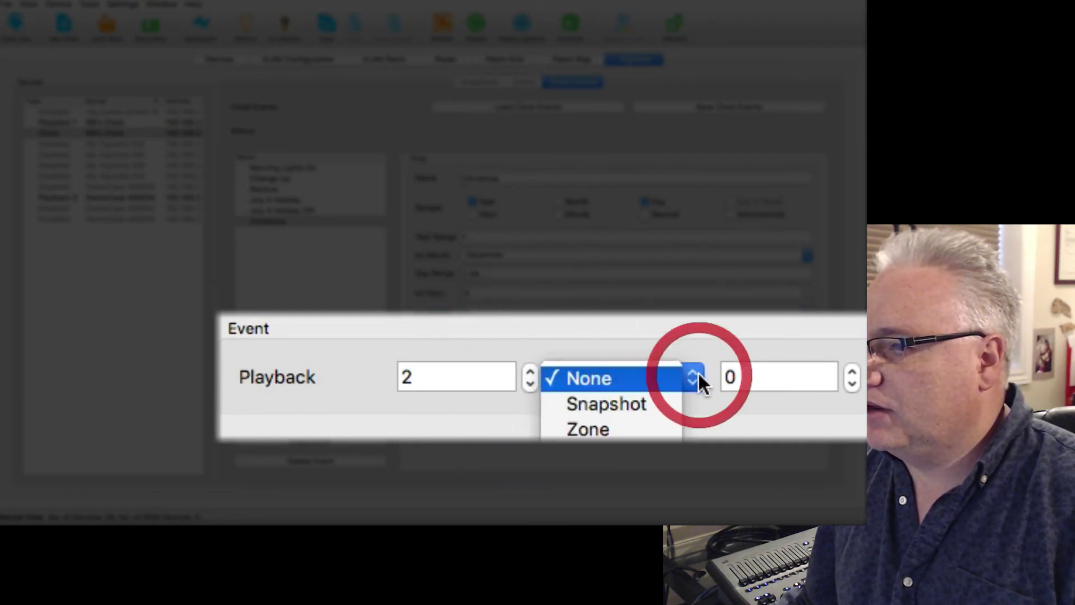
pyautogui.click(611, 410)
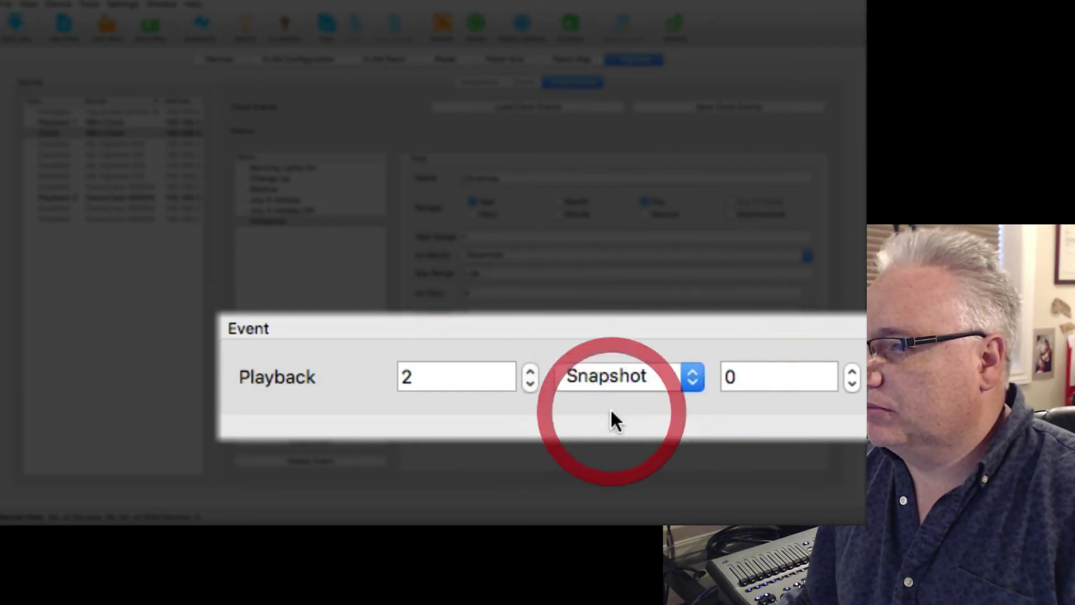
pyautogui.click(852, 371)
pyautogui.click(851, 371)
pyautogui.click(852, 371)
pyautogui.click(851, 370)
pyautogui.click(813, 365)
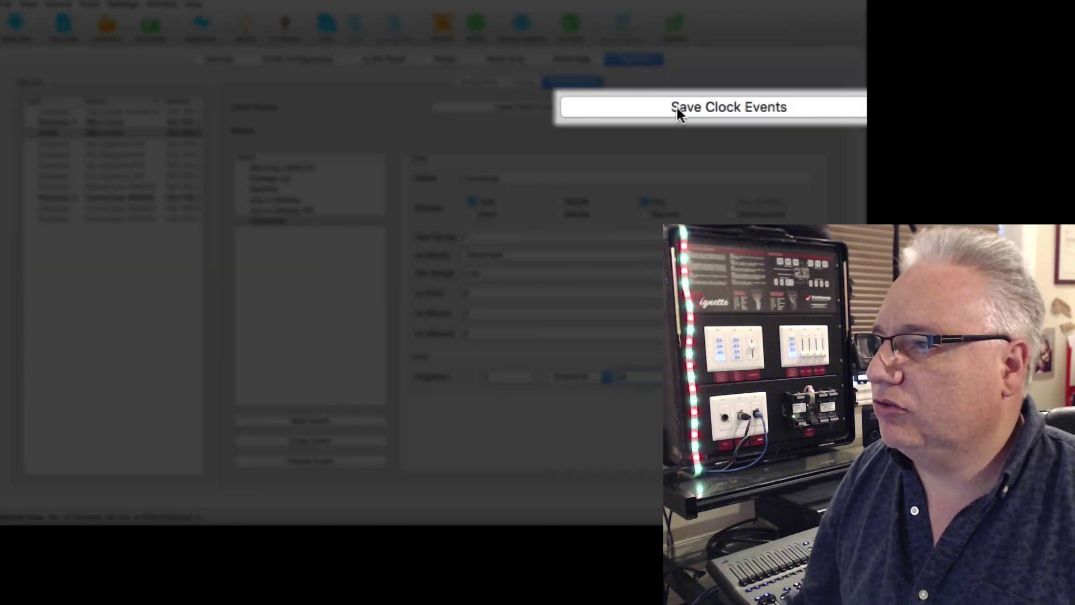
pyautogui.click(677, 108)
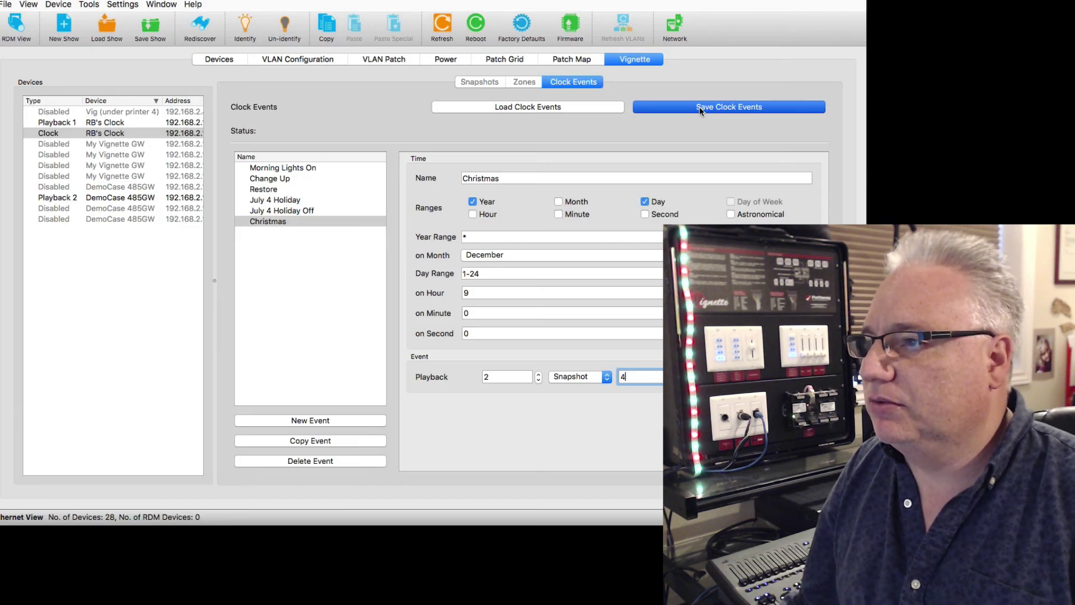
# Open the properties of the Vignette Clock device in the device list and turn on Vignette Clock Enable
pyautogui.click(234, 60)
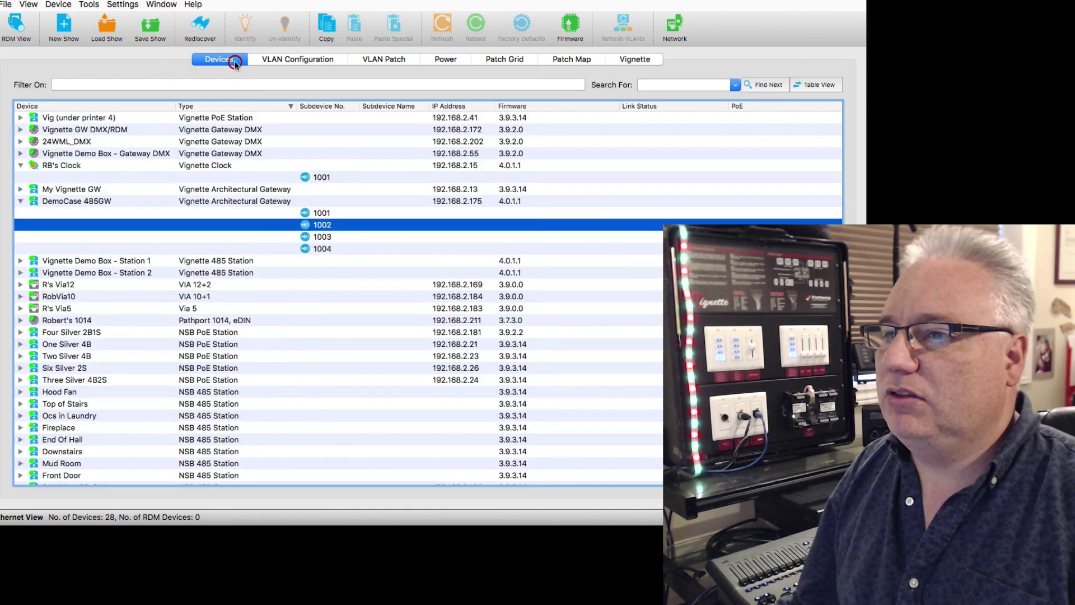
pyautogui.click(77, 168)
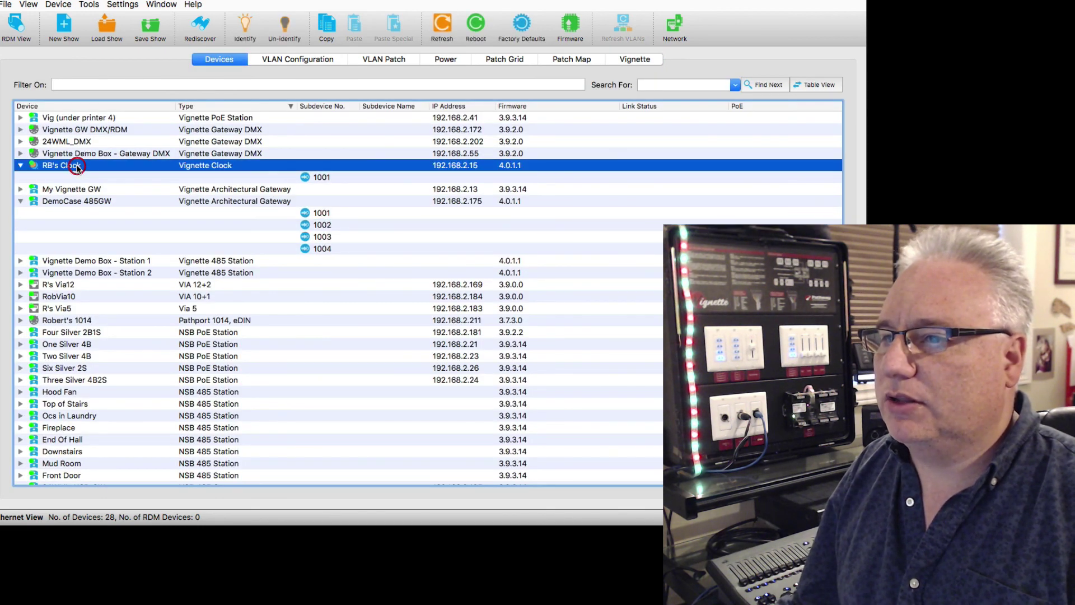
pyautogui.click(150, 7)
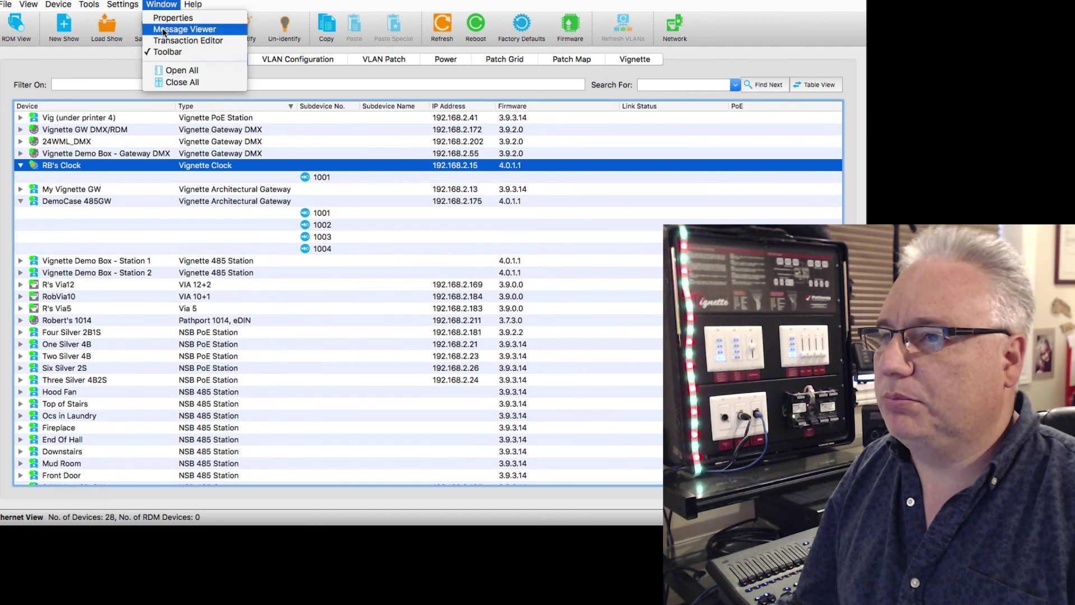
pyautogui.click(166, 22)
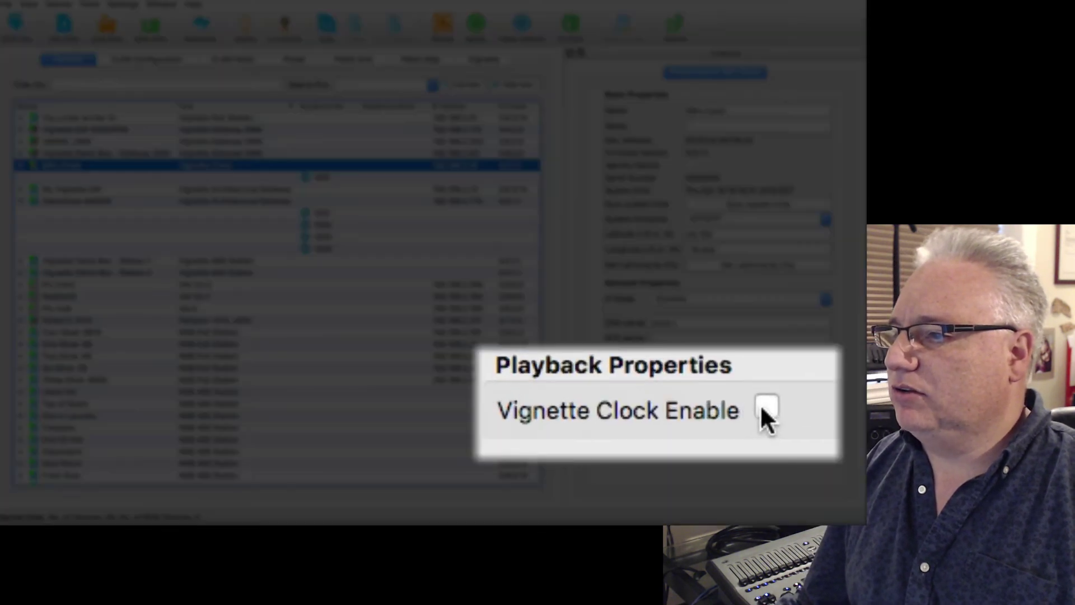
pyautogui.click(693, 405)
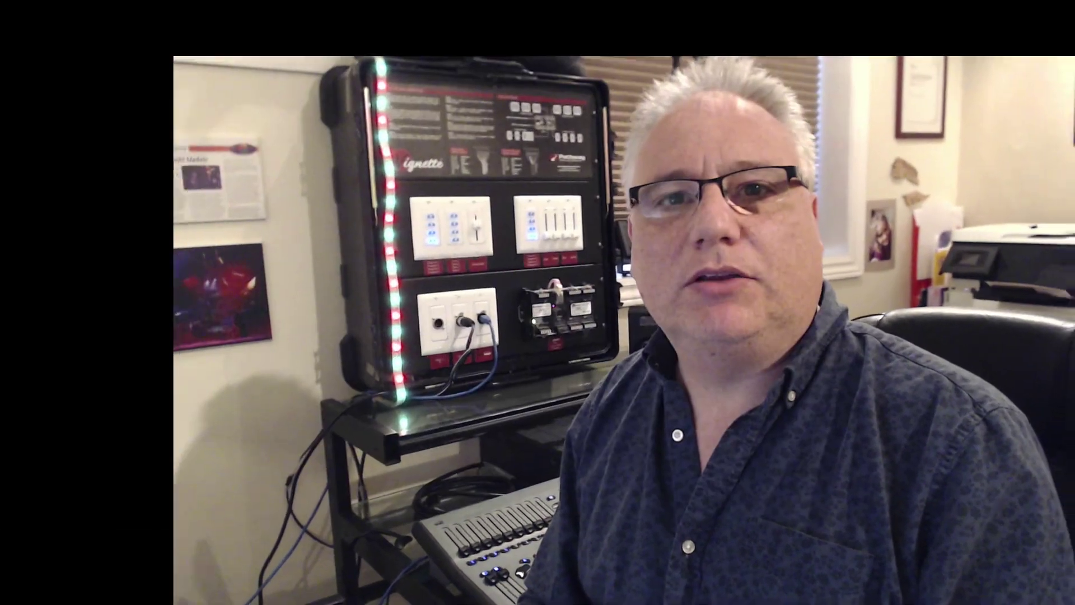